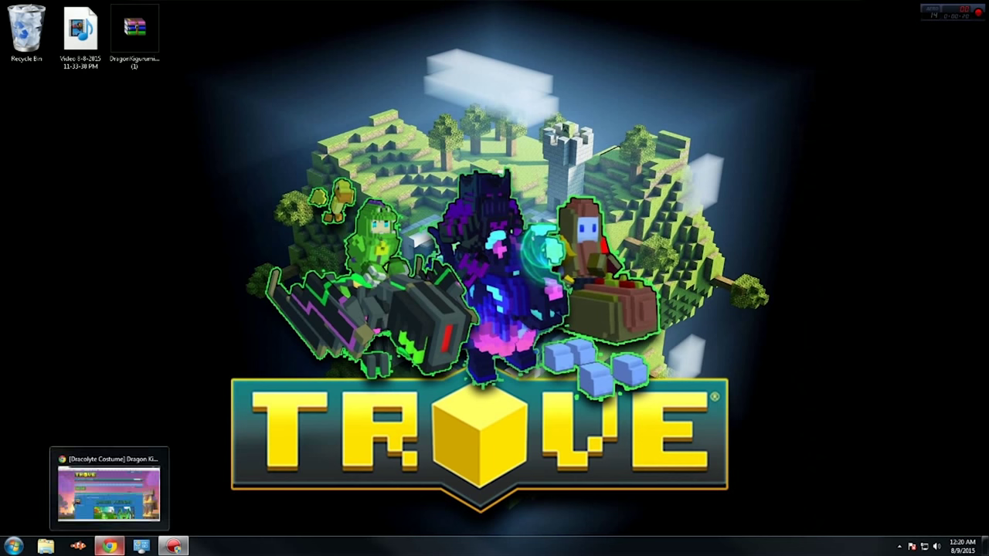
Switch to Chrome, examine the Dragon Kigurumi mod thread down to its download link, and minimize the browser
{"action": "left_click", "coordinate": [109, 547]}
{"action": "scroll", "coordinate": [495, 278], "scroll_direction": "down", "scroll_amount": 5}
{"action": "scroll", "coordinate": [495, 278], "scroll_direction": "up", "scroll_amount": 5}
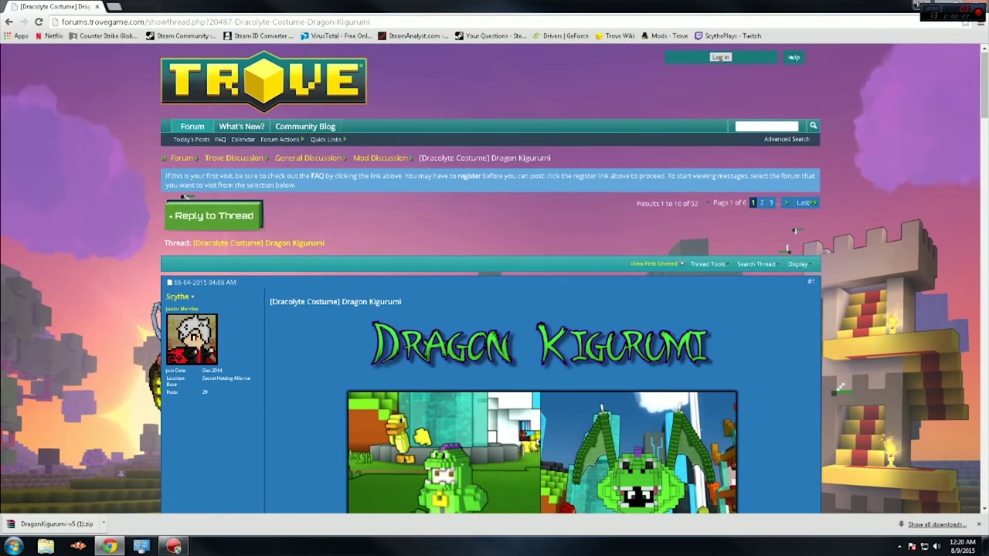
{"action": "scroll", "coordinate": [495, 278], "scroll_direction": "down", "scroll_amount": 8}
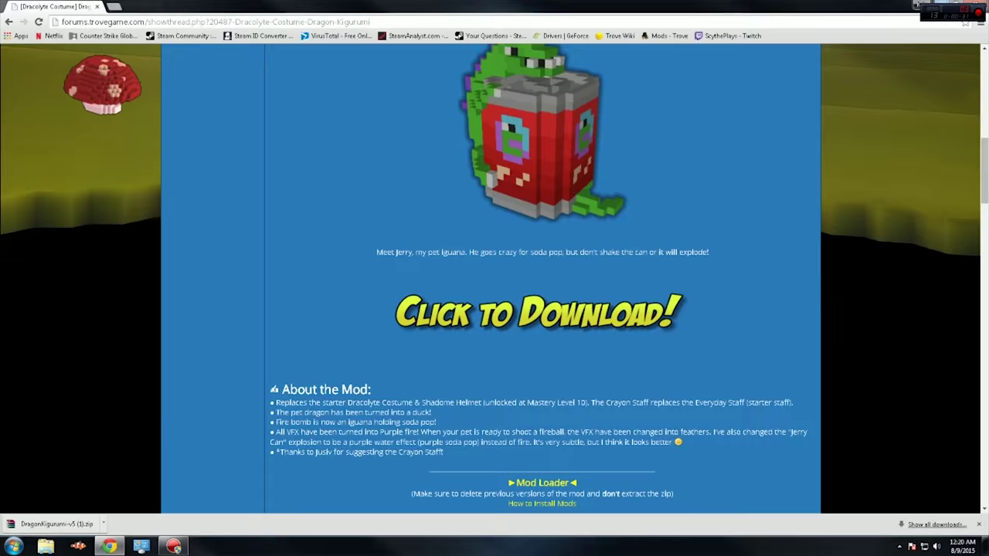
{"action": "left_click", "coordinate": [918, 4]}
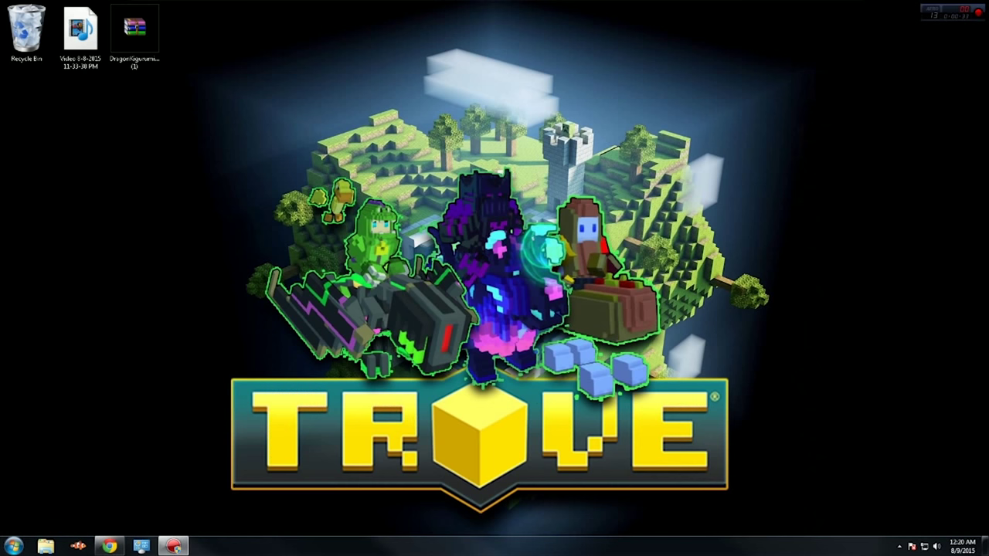
Extract the blueprints and particles folders from the DragonKigurumi archive to the desktop and close WinRAR
{"action": "left_click_drag", "start_coordinate": [135, 31], "coordinate": [125, 133]}
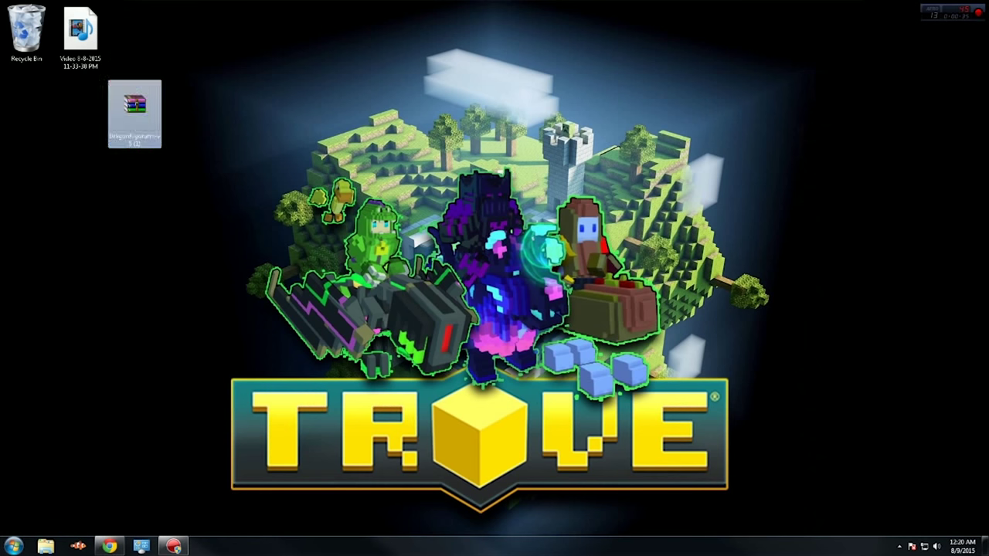
{"action": "double_click", "coordinate": [133, 109]}
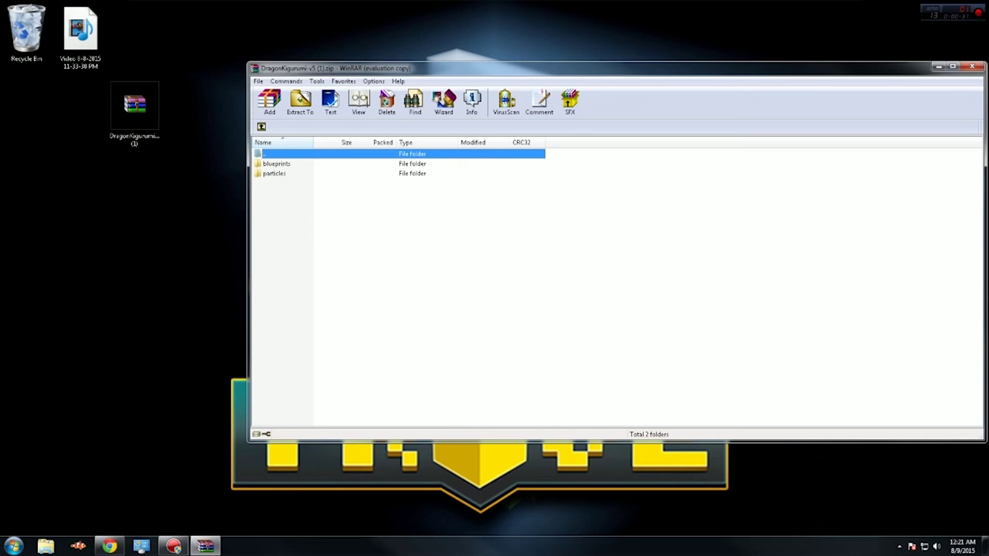
{"action": "key", "text": "ctrl+a"}
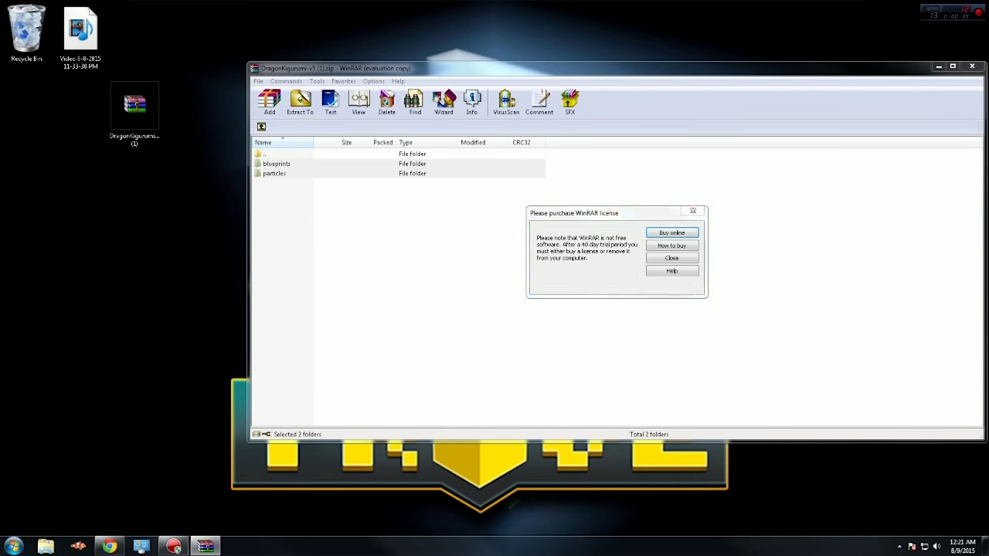
{"action": "key", "text": "Escape"}
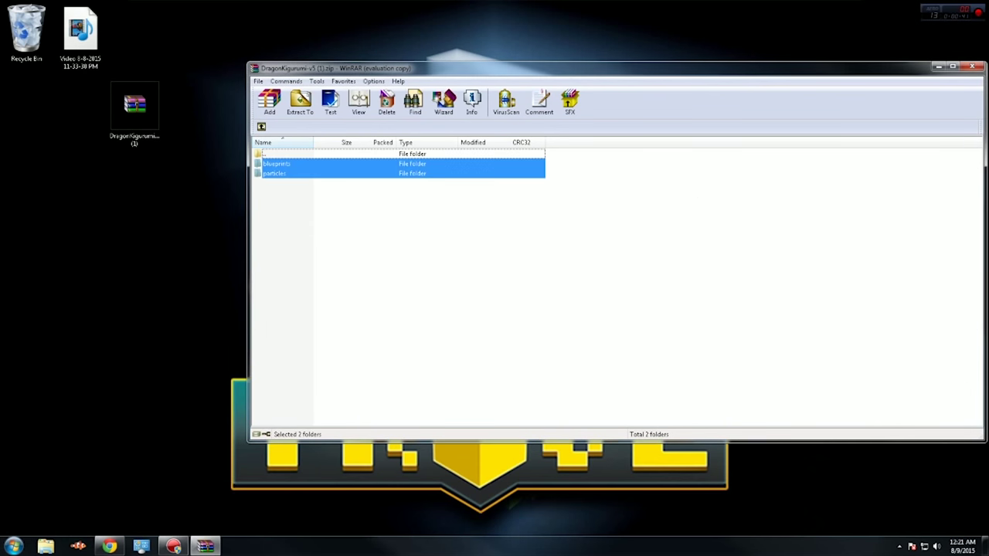
{"action": "left_click_drag", "start_coordinate": [277, 164], "coordinate": [134, 190]}
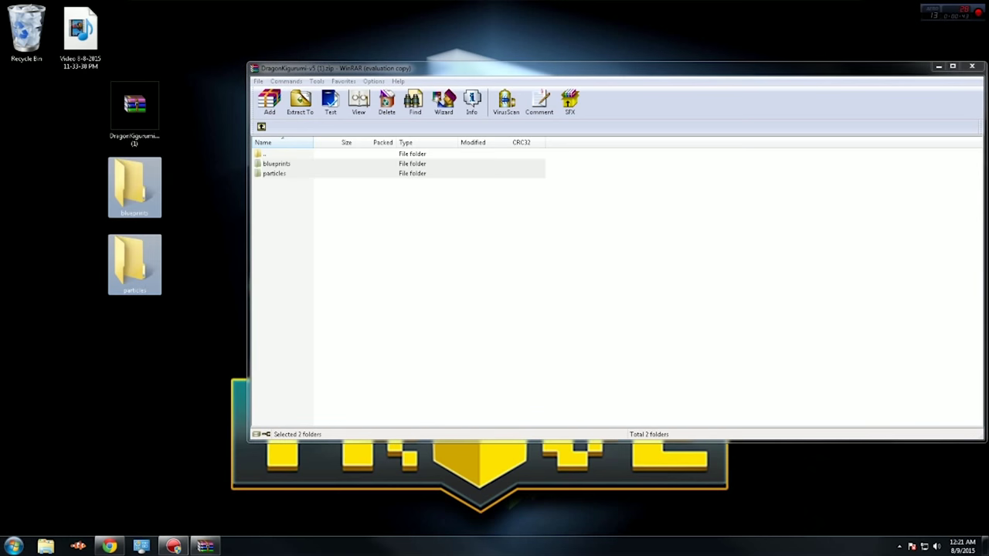
{"action": "left_click", "coordinate": [194, 224]}
{"action": "left_click", "coordinate": [972, 67]}
Delete the DragonKigurumi archive from the desktop and line up the two extracted folders under the video file
{"action": "left_click_drag", "start_coordinate": [134, 108], "coordinate": [27, 31]}
{"action": "left_click_drag", "start_coordinate": [214, 164], "coordinate": [86, 295]}
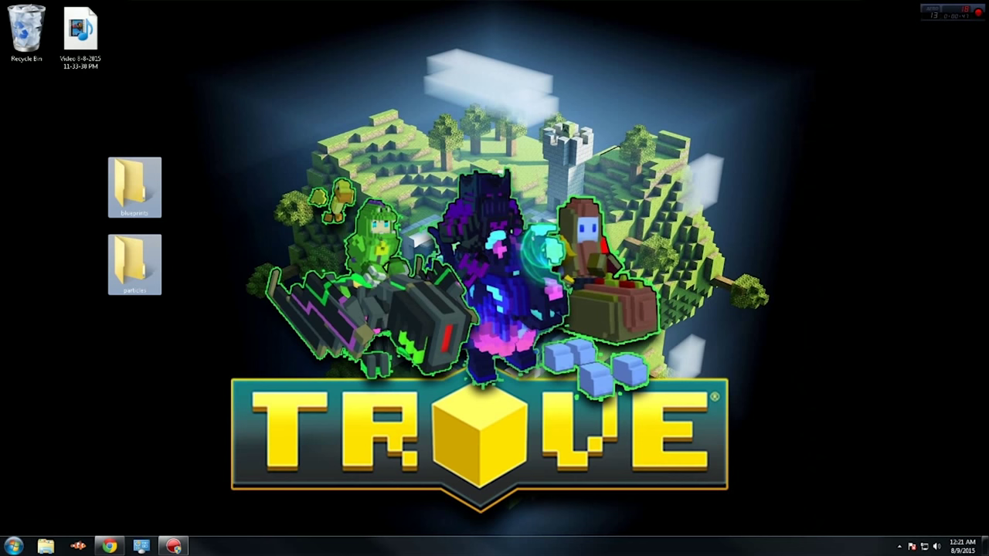
{"action": "left_click", "coordinate": [86, 295]}
{"action": "left_click_drag", "start_coordinate": [87, 188], "coordinate": [225, 310]}
{"action": "left_click_drag", "start_coordinate": [135, 255], "coordinate": [75, 176]}
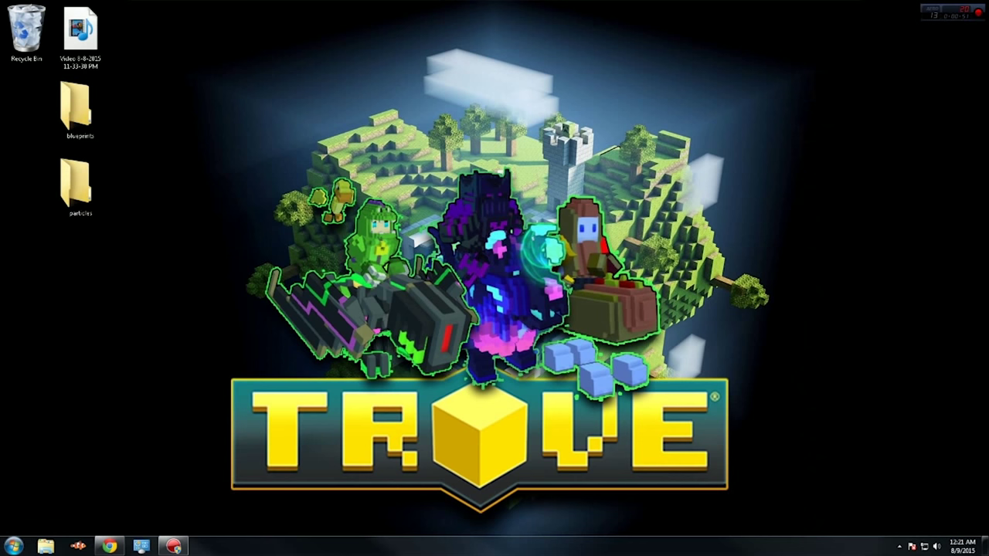
Open the Program Files (x86) folder on Local Disk (C:) in Windows Explorer
{"action": "mouse_move", "coordinate": [109, 546]}
{"action": "left_click", "coordinate": [14, 547]}
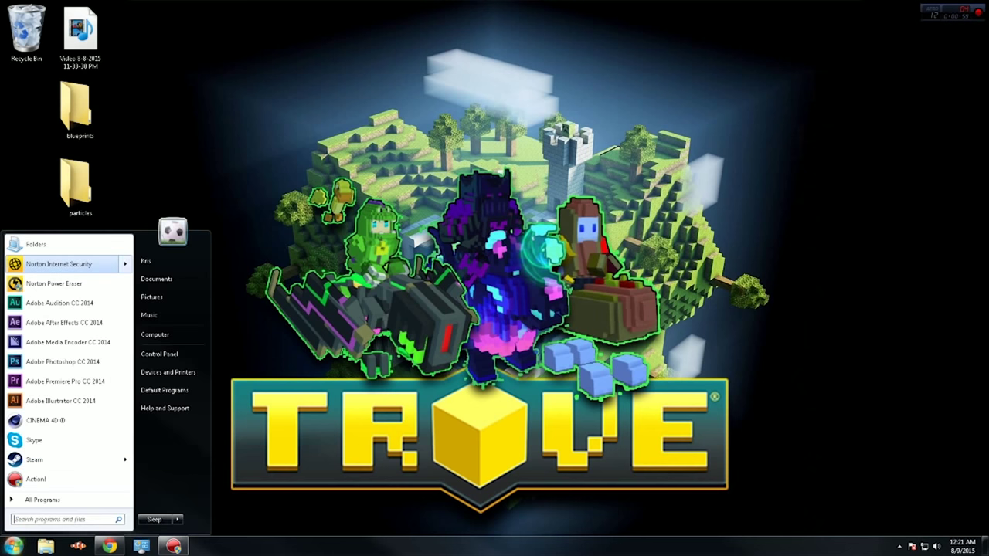
{"action": "left_click", "coordinate": [35, 244]}
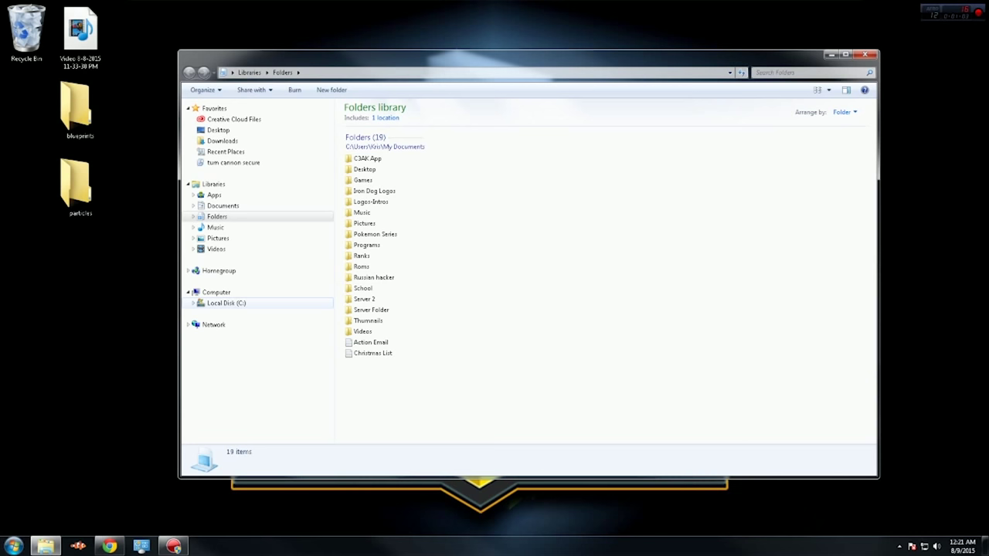
{"action": "left_click", "coordinate": [226, 303]}
{"action": "double_click", "coordinate": [380, 174]}
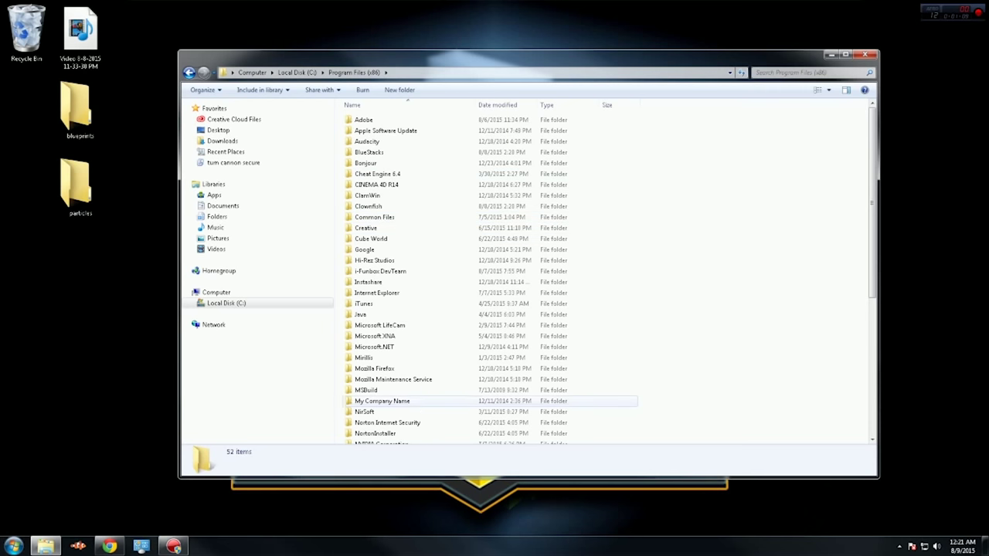
{"action": "left_click", "coordinate": [374, 411]}
{"action": "scroll", "coordinate": [374, 409], "scroll_direction": "down", "scroll_amount": 5}
{"action": "double_click", "coordinate": [371, 383]}
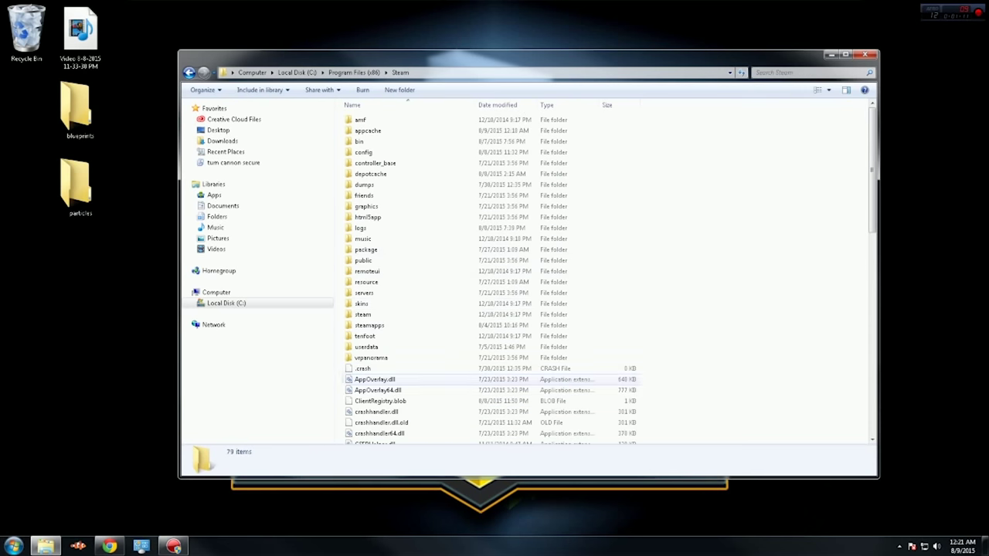
{"action": "left_click", "coordinate": [188, 71]}
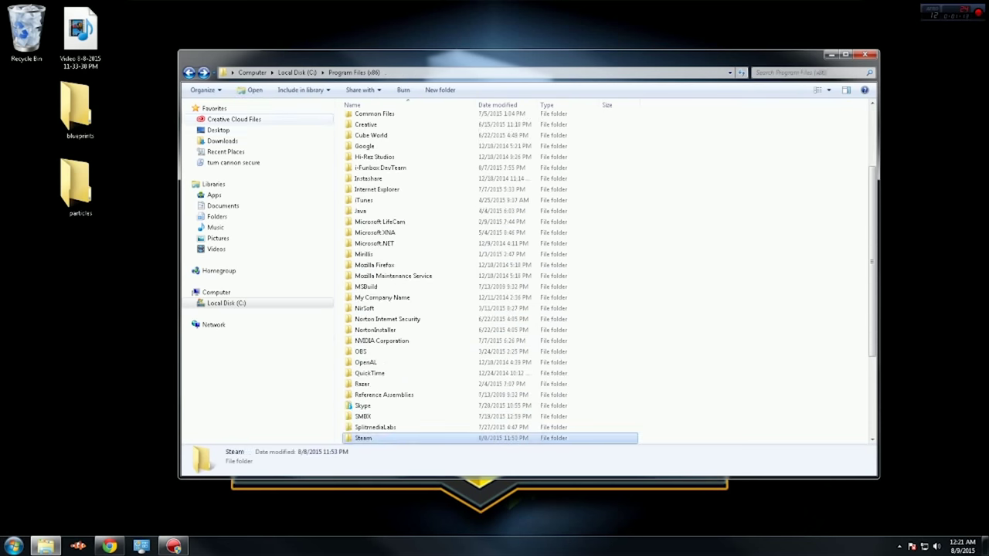
{"action": "left_click", "coordinate": [386, 297]}
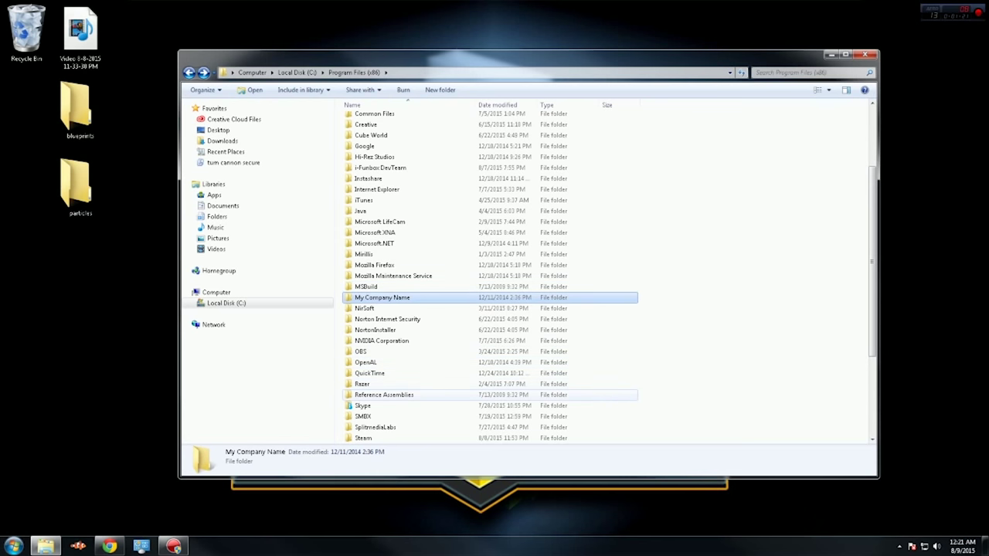
Go into the Steam folder and open steamapps and its common subfolder
{"action": "scroll", "coordinate": [479, 417], "scroll_direction": "down", "scroll_amount": 3}
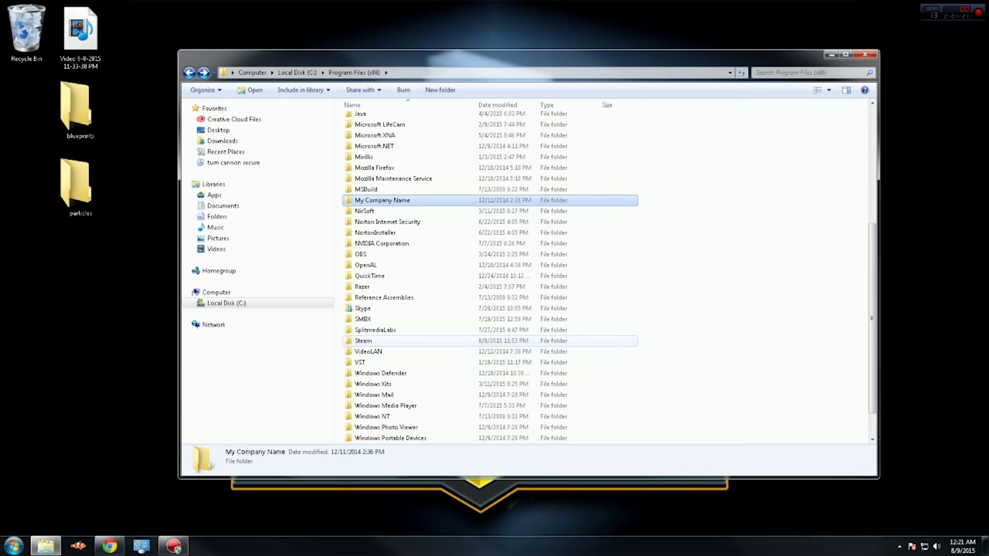
{"action": "double_click", "coordinate": [363, 341]}
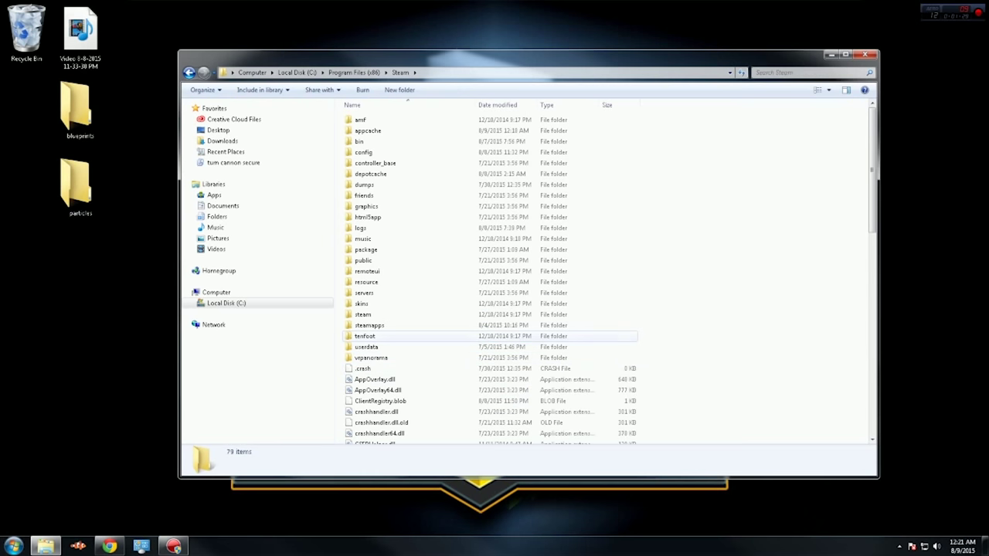
{"action": "double_click", "coordinate": [369, 325]}
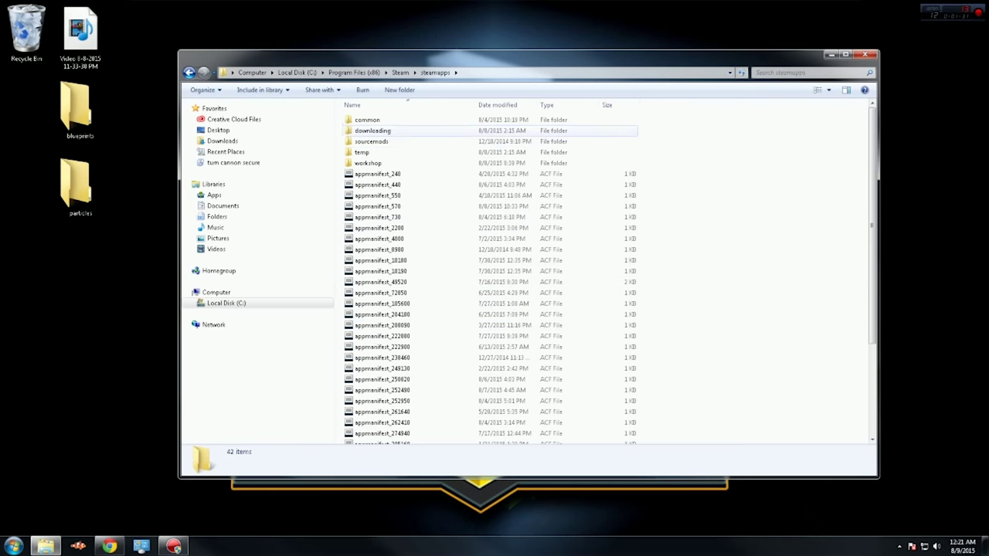
{"action": "double_click", "coordinate": [367, 120]}
{"action": "scroll", "coordinate": [371, 394], "scroll_direction": "down", "scroll_amount": 2}
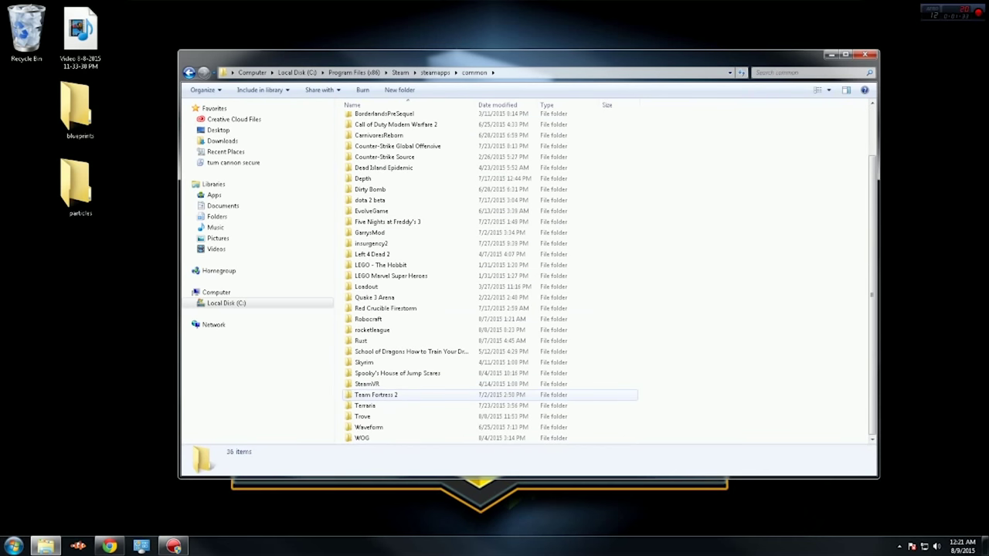
Open the Trove game folder and navigate through Games and Trove to the Live folder
{"action": "double_click", "coordinate": [364, 417]}
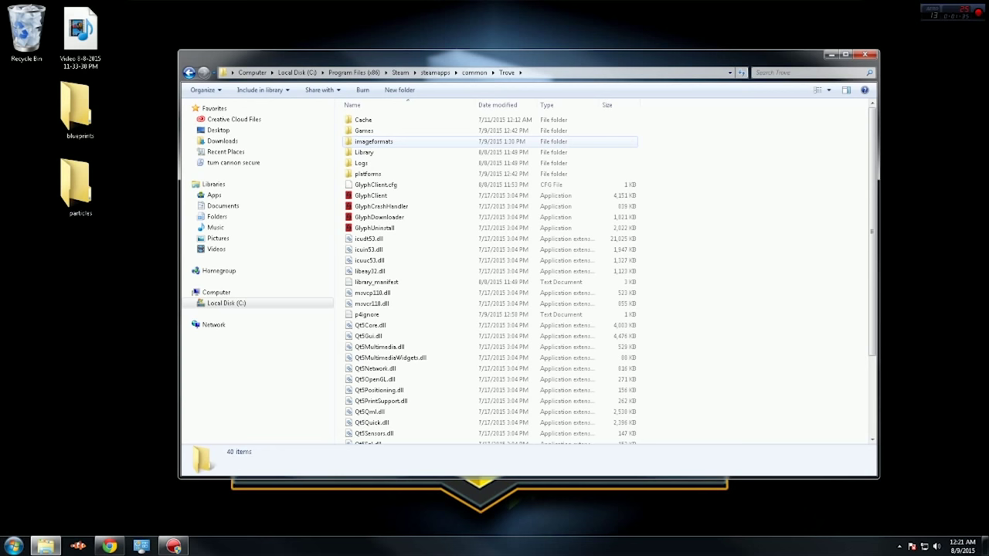
{"action": "double_click", "coordinate": [364, 130]}
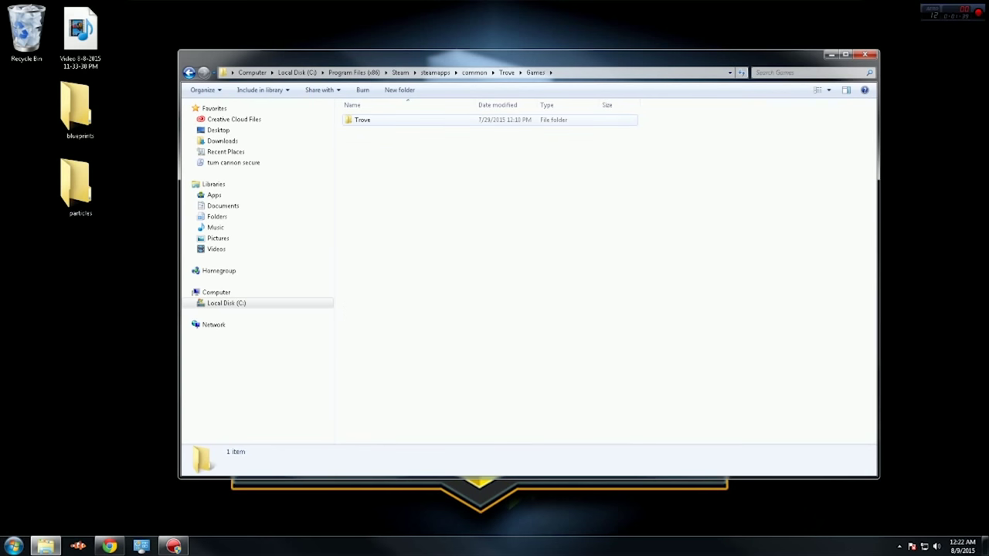
{"action": "left_click", "coordinate": [363, 121]}
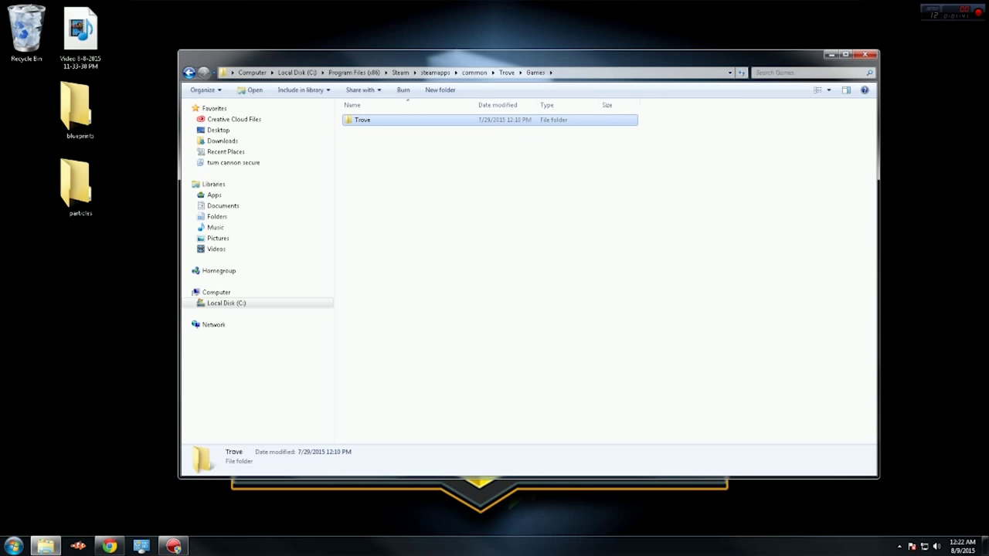
{"action": "double_click", "coordinate": [363, 120]}
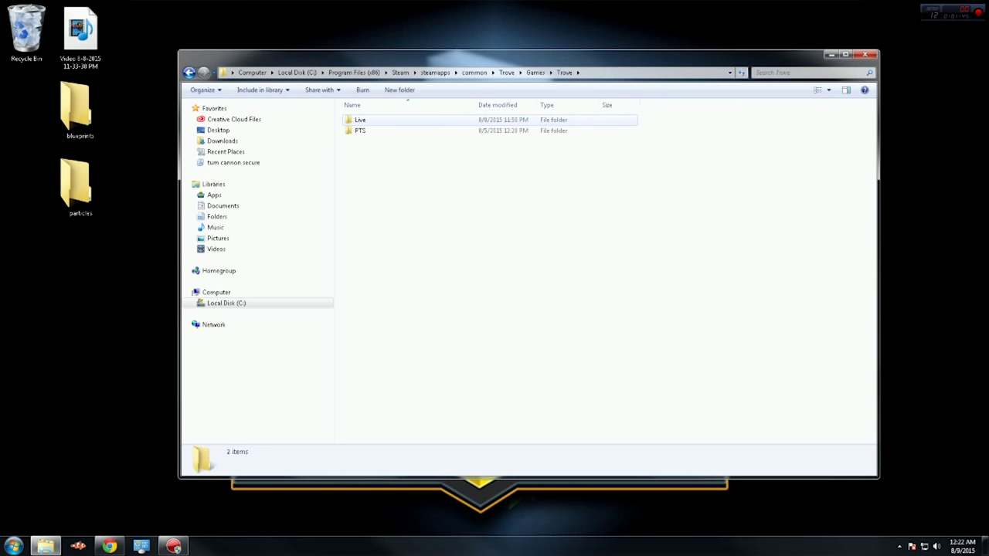
{"action": "double_click", "coordinate": [360, 120]}
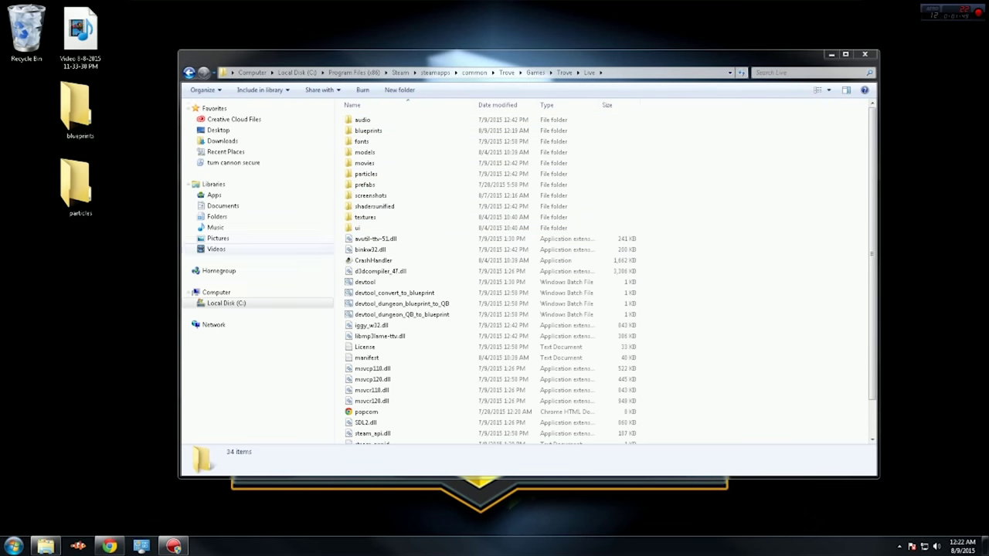
Open the game's blueprints folder inside Live
{"action": "left_click", "coordinate": [369, 131]}
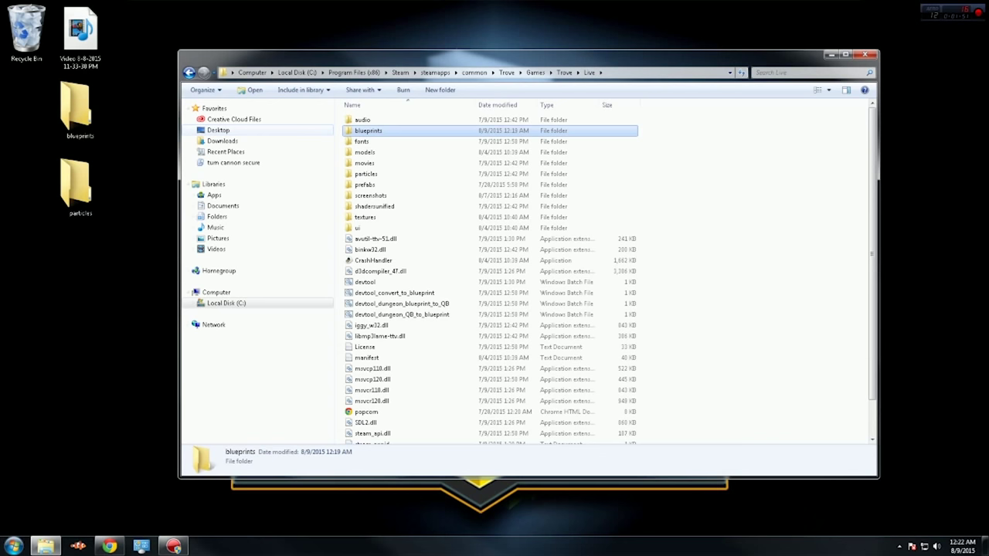
{"action": "left_click", "coordinate": [75, 109]}
{"action": "double_click", "coordinate": [371, 131]}
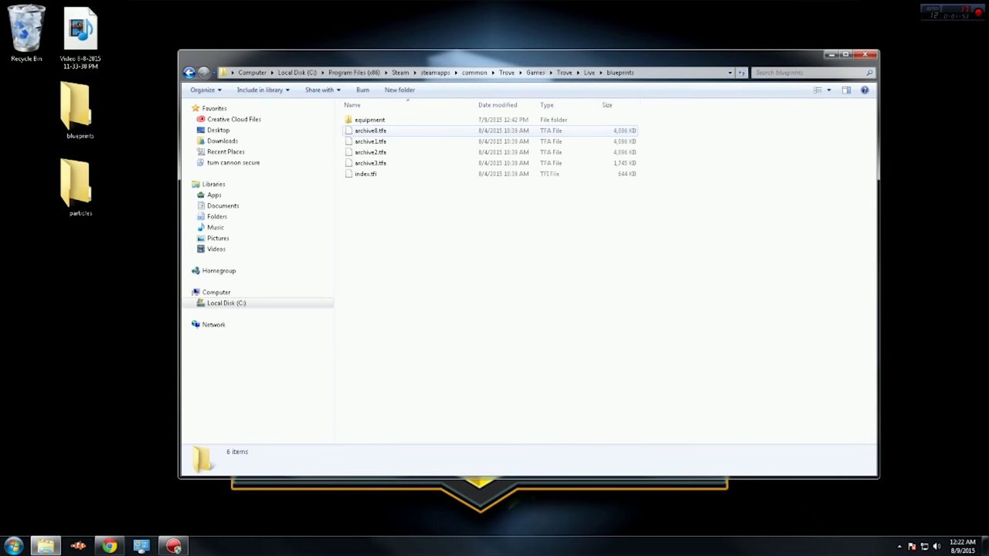
Open the extracted blueprints folder from the desktop and arrange its window side by side with the game's blueprints folder
{"action": "double_click", "coordinate": [76, 108]}
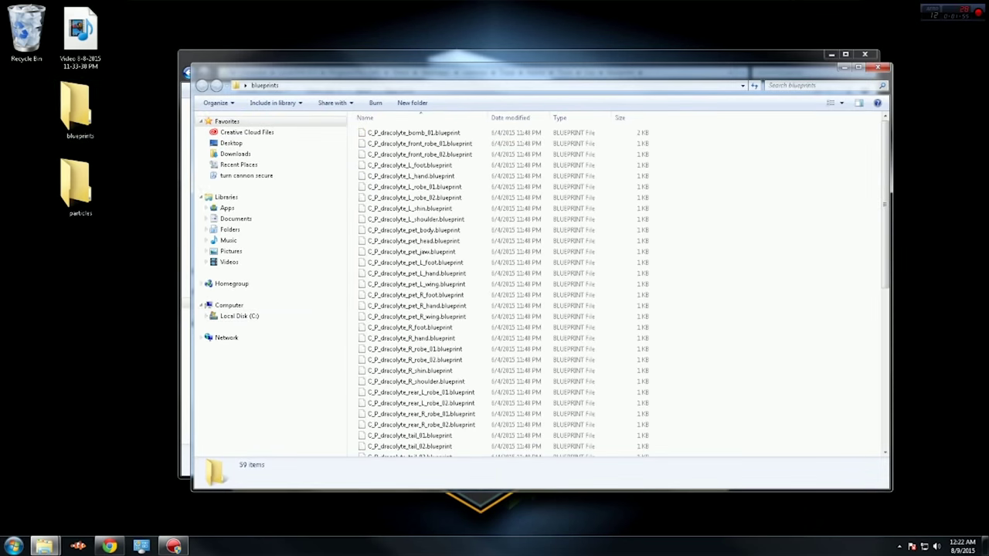
{"action": "left_click_drag", "start_coordinate": [740, 59], "coordinate": [592, 35]}
{"action": "left_click_drag", "start_coordinate": [731, 170], "coordinate": [477, 170]}
{"action": "left_click_drag", "start_coordinate": [478, 232], "coordinate": [450, 232]}
{"action": "left_click_drag", "start_coordinate": [202, 35], "coordinate": [247, 34]}
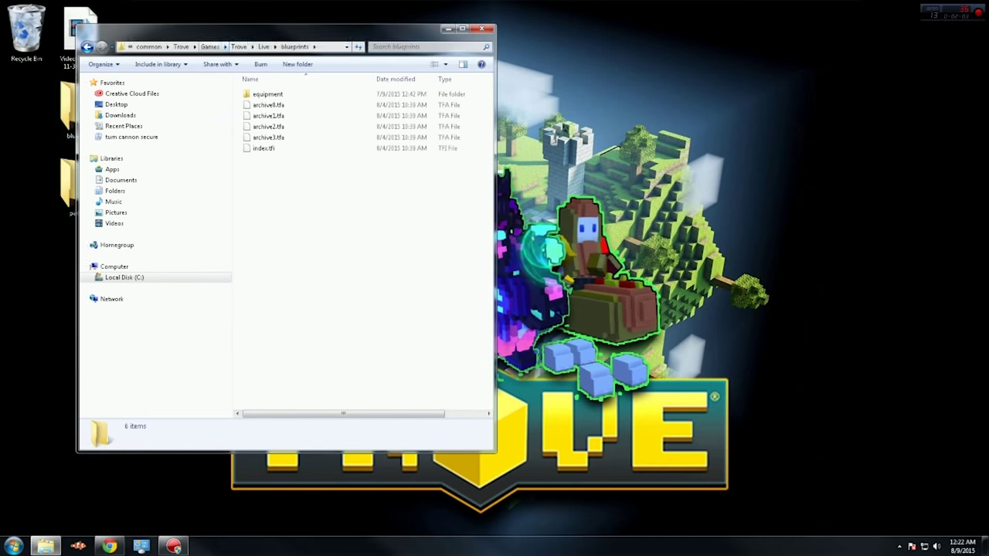
{"action": "double_click", "coordinate": [67, 109]}
{"action": "left_click_drag", "start_coordinate": [401, 46], "coordinate": [816, 43]}
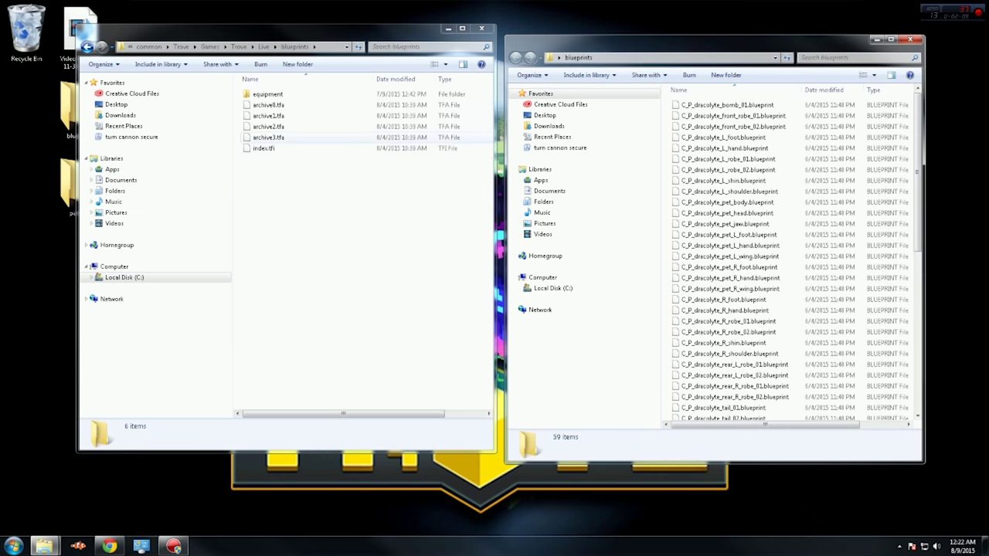
{"action": "left_click", "coordinate": [315, 240]}
{"action": "right_click", "coordinate": [315, 240]}
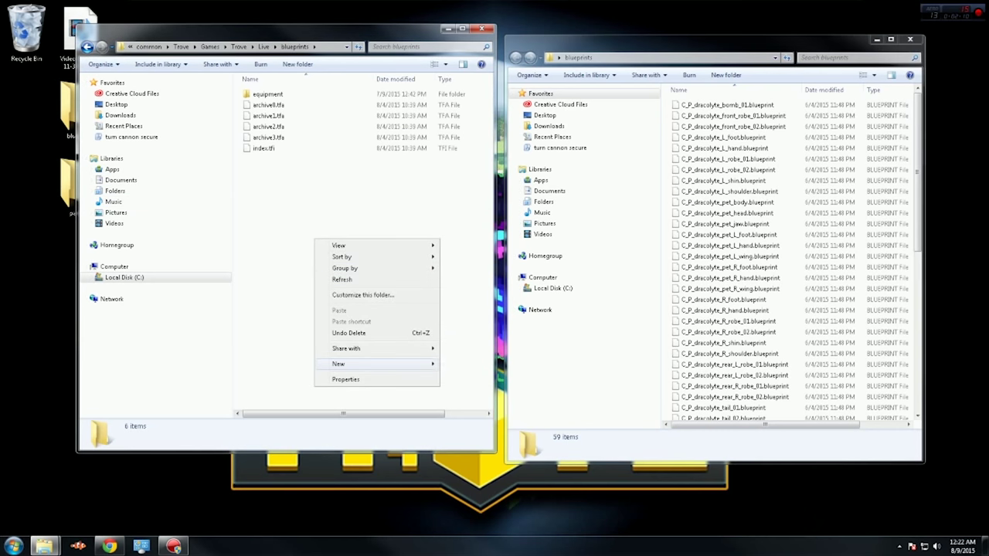
{"action": "mouse_move", "coordinate": [418, 363]}
{"action": "left_click", "coordinate": [463, 374]}
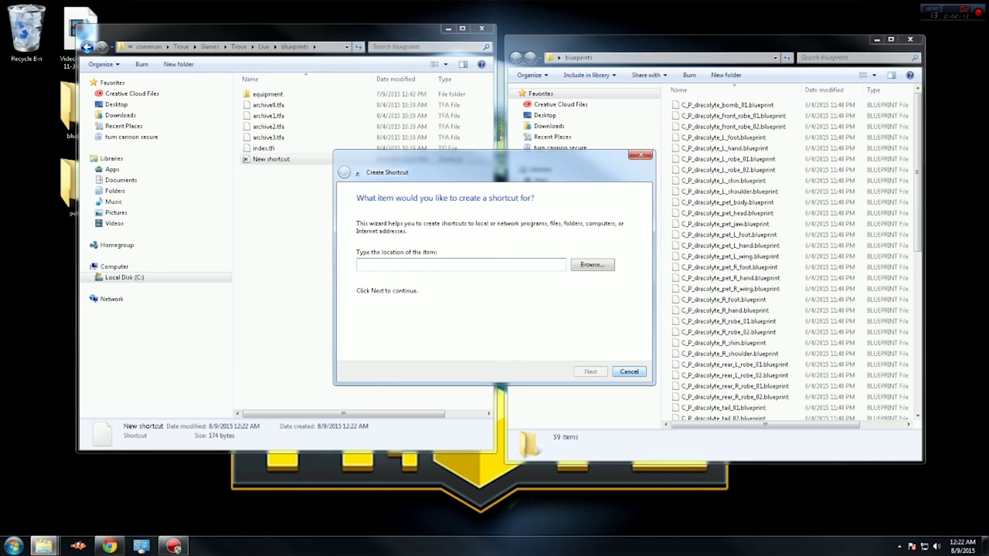
{"action": "left_click", "coordinate": [630, 371]}
{"action": "right_click", "coordinate": [271, 156]}
Create a new folder named override inside the game's blueprints folder
{"action": "right_click", "coordinate": [301, 228]}
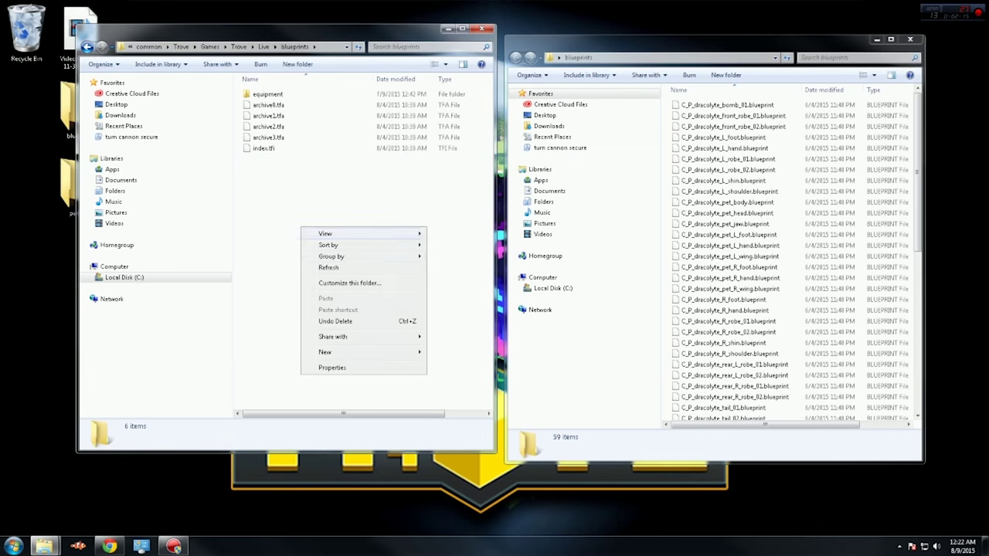
{"action": "mouse_move", "coordinate": [333, 352]}
{"action": "left_click", "coordinate": [448, 349]}
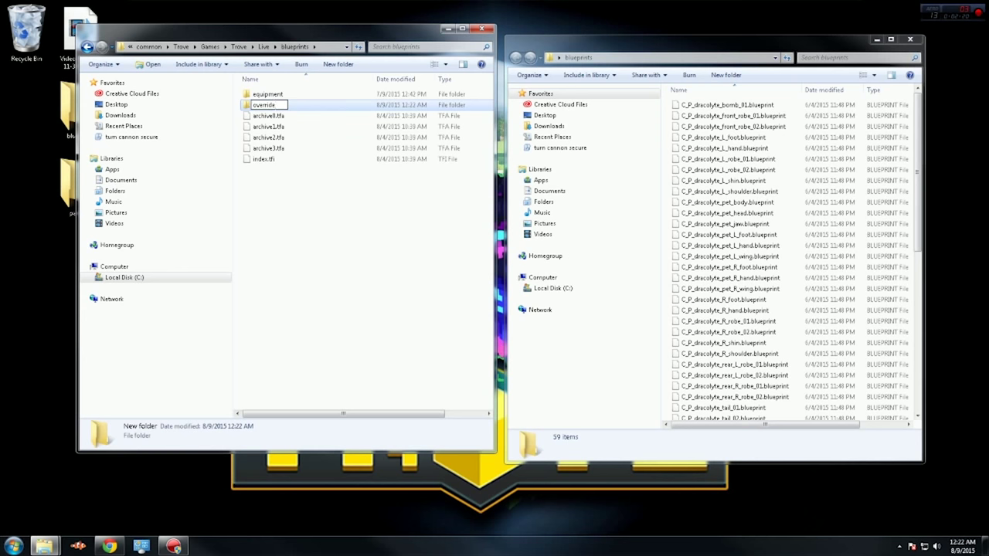
{"action": "key", "text": "Return"}
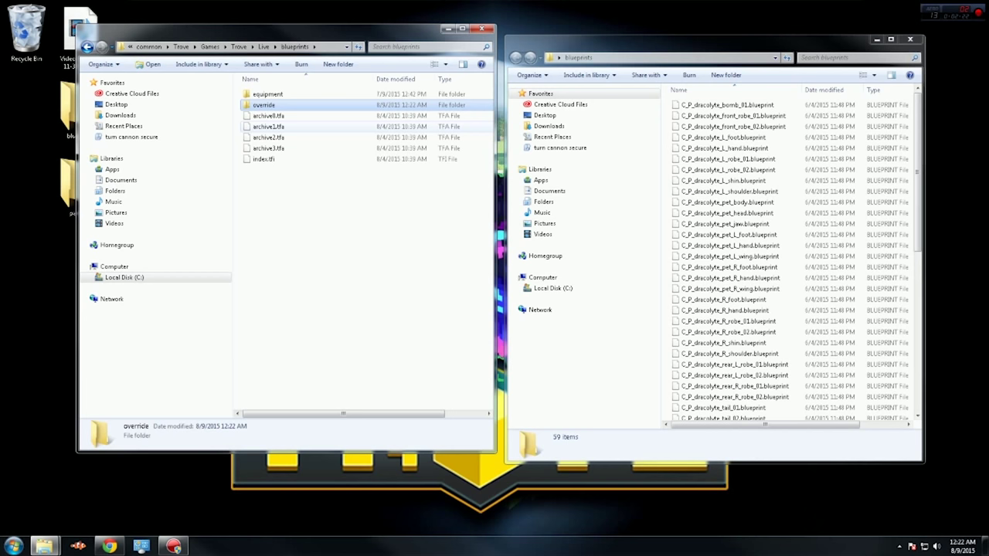
Open the new override folder and move all the extracted blueprint files into it from the desktop blueprints folder
{"action": "key", "text": "Return"}
{"action": "left_click", "coordinate": [727, 105]}
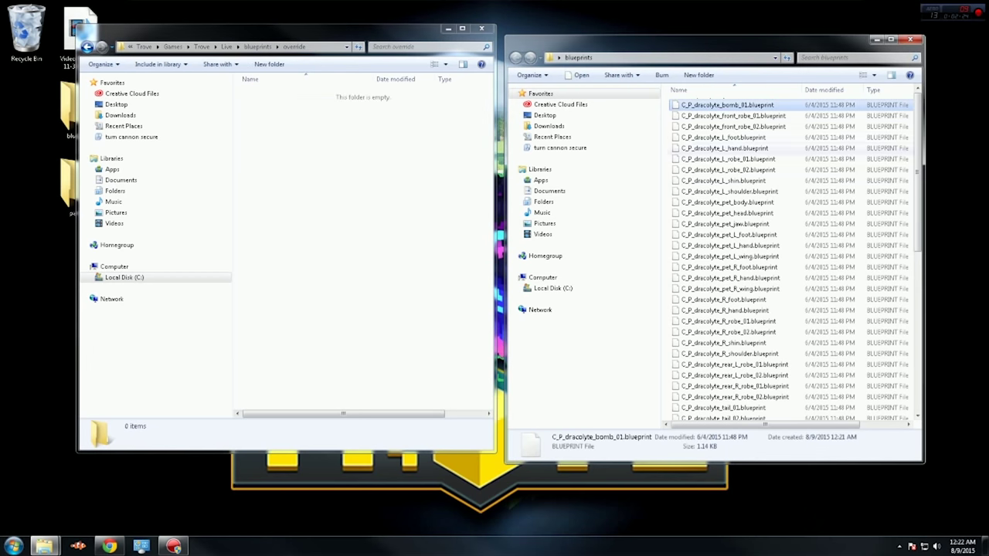
{"action": "scroll", "coordinate": [761, 275], "scroll_direction": "down", "scroll_amount": 10}
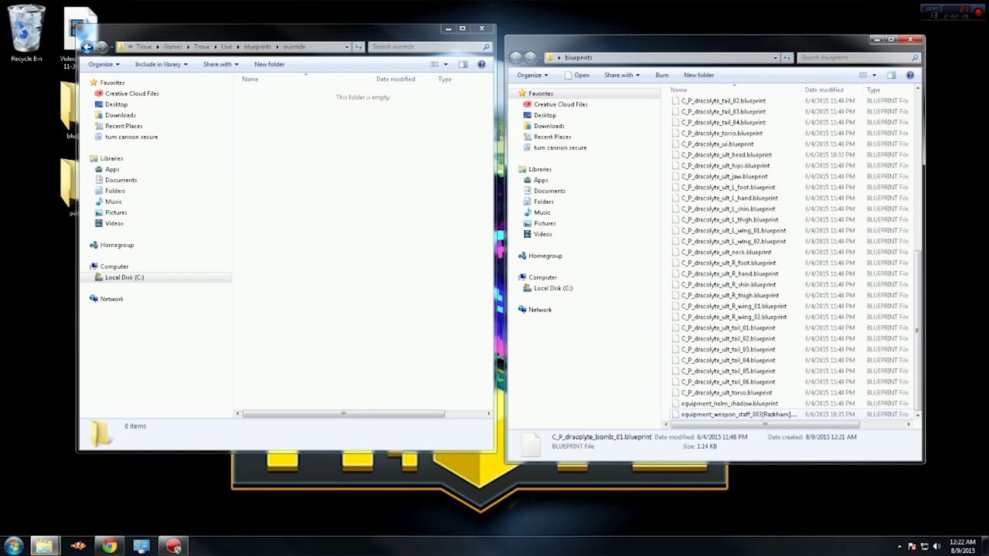
{"action": "left_click", "coordinate": [761, 415], "text": "shift"}
{"action": "left_click_drag", "start_coordinate": [733, 210], "coordinate": [313, 108]}
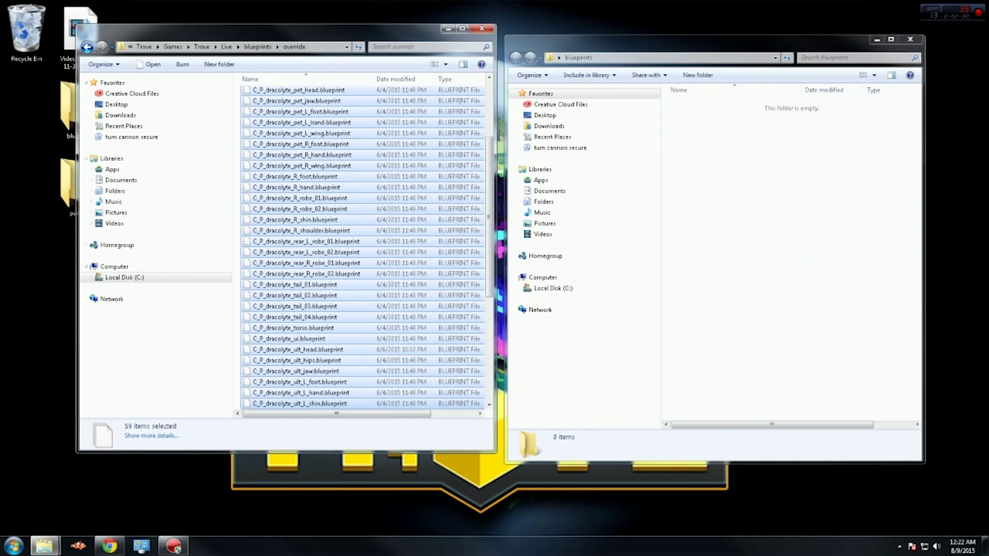
Check the moved blueprint files and the location of the override folder inside the game's blueprints folder
{"action": "left_click", "coordinate": [240, 330]}
{"action": "scroll", "coordinate": [247, 331], "scroll_direction": "up", "scroll_amount": 4}
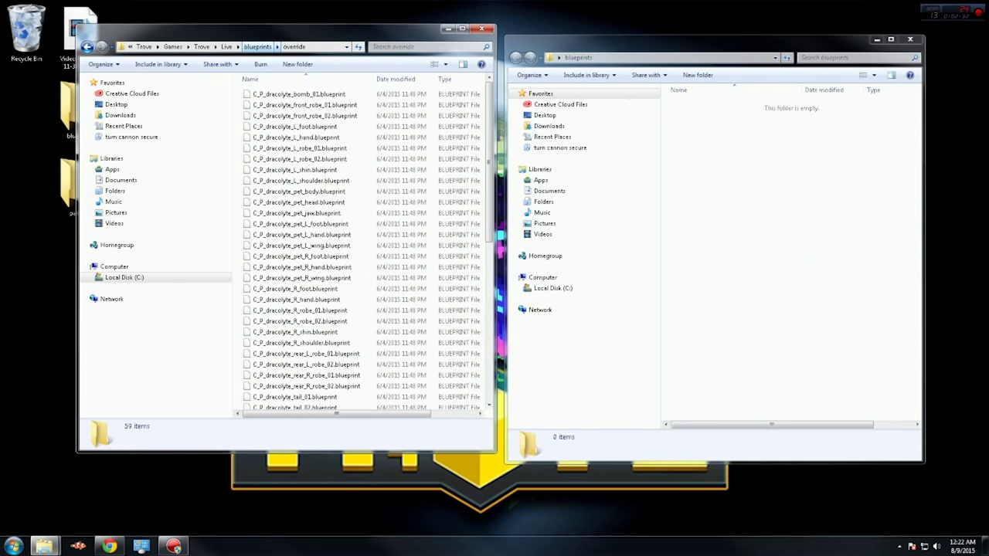
{"action": "left_click", "coordinate": [259, 47]}
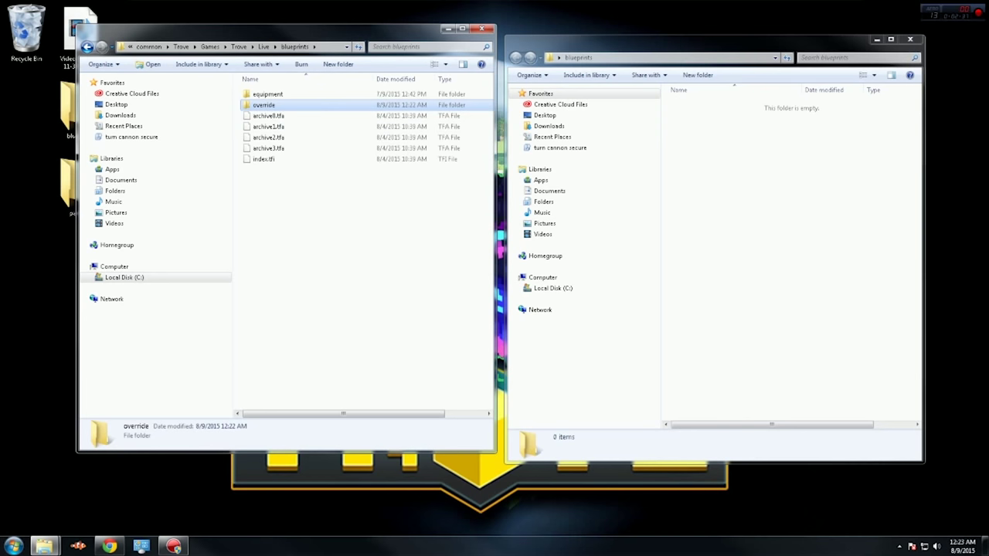
{"action": "key", "text": "Return"}
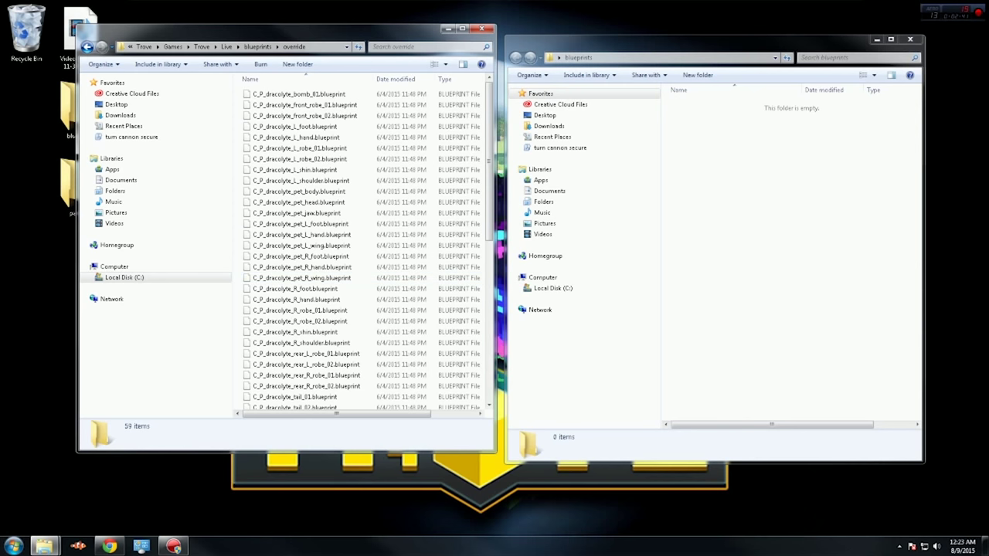
Close the emptied desktop blueprints folder and open the extracted particles folder from the desktop
{"action": "left_click", "coordinate": [911, 39]}
{"action": "double_click", "coordinate": [68, 186]}
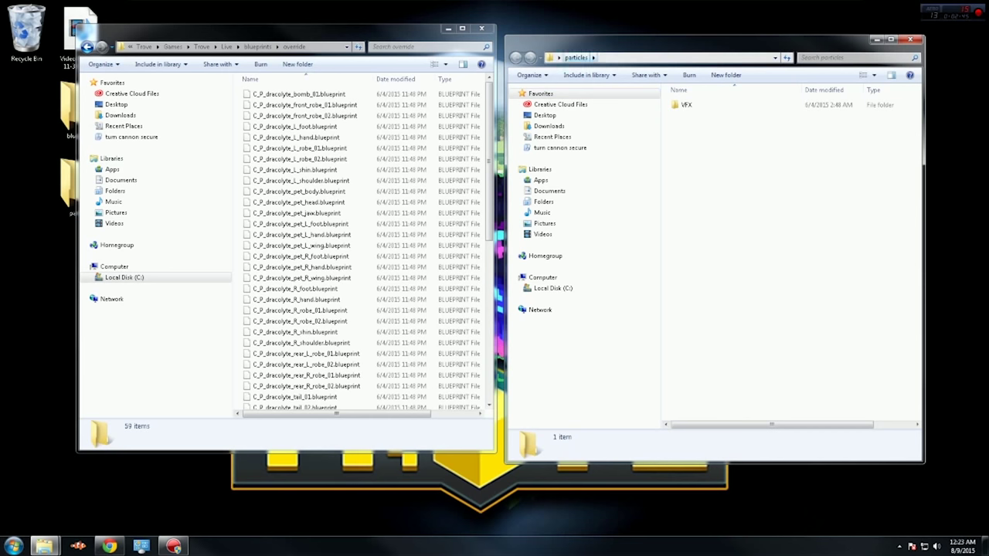
Return to the game's Live folder and go through particles and VFX to the Particles folder
{"action": "left_click", "coordinate": [87, 47]}
{"action": "left_click", "coordinate": [101, 46]}
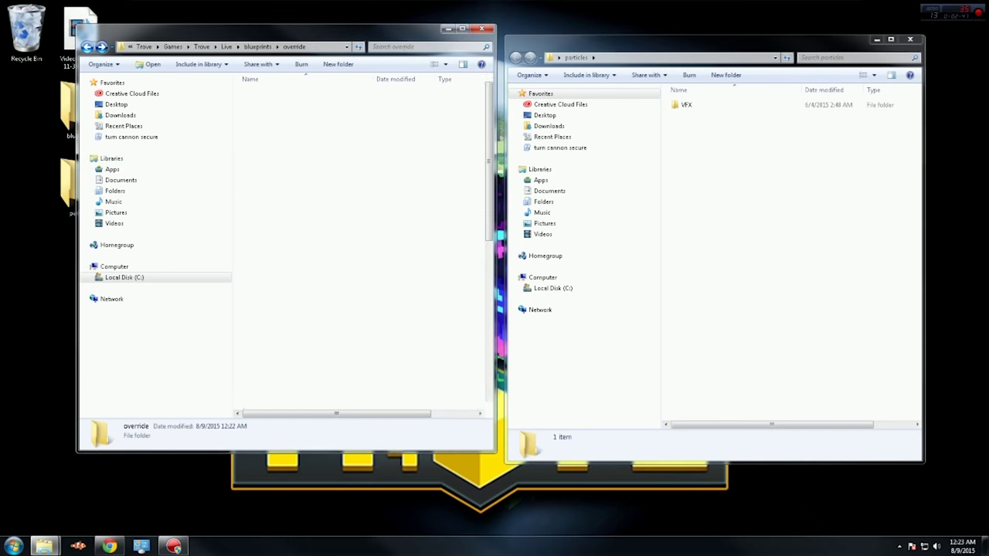
{"action": "left_click", "coordinate": [87, 46]}
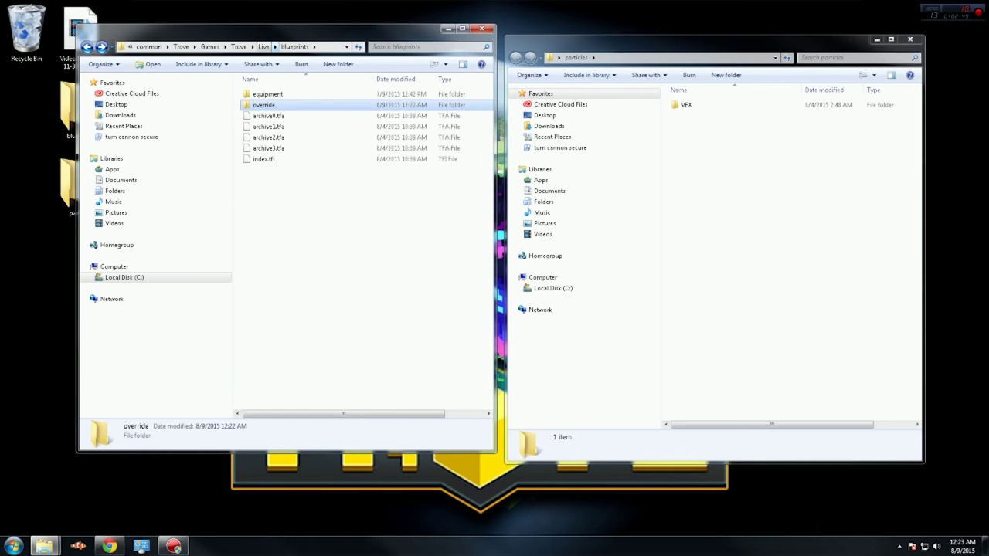
{"action": "left_click", "coordinate": [264, 46]}
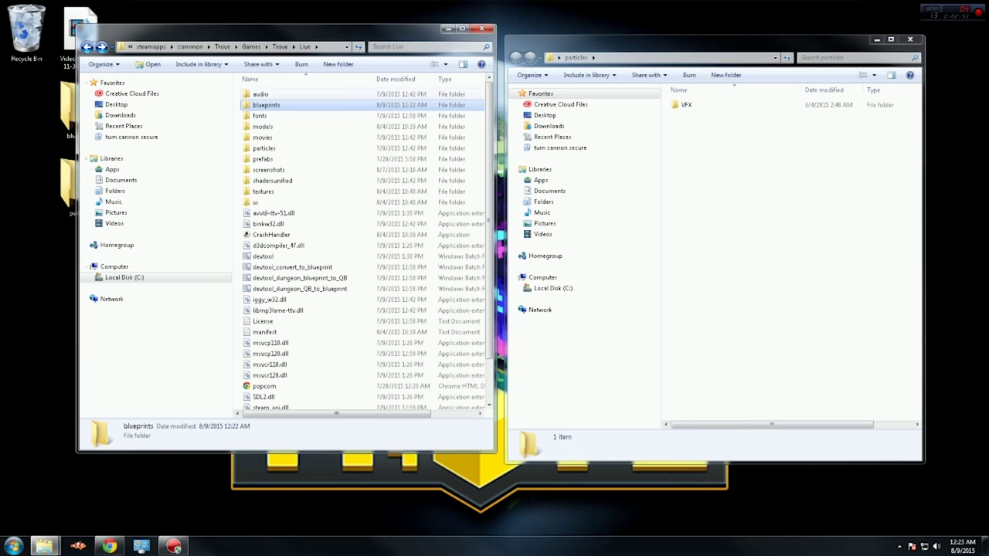
{"action": "double_click", "coordinate": [265, 105]}
{"action": "key", "text": "BackSpace"}
{"action": "double_click", "coordinate": [264, 147]}
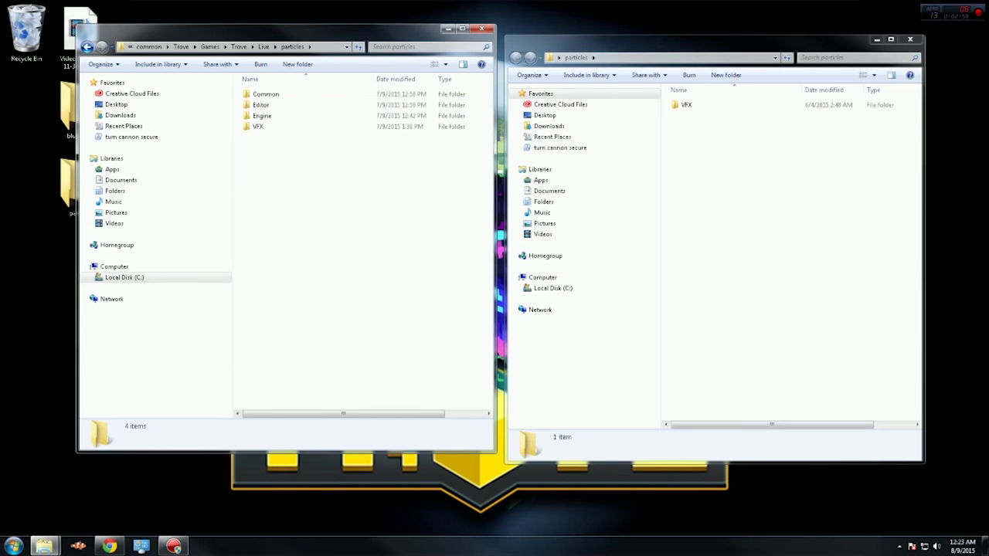
{"action": "double_click", "coordinate": [259, 126]}
{"action": "double_click", "coordinate": [267, 180]}
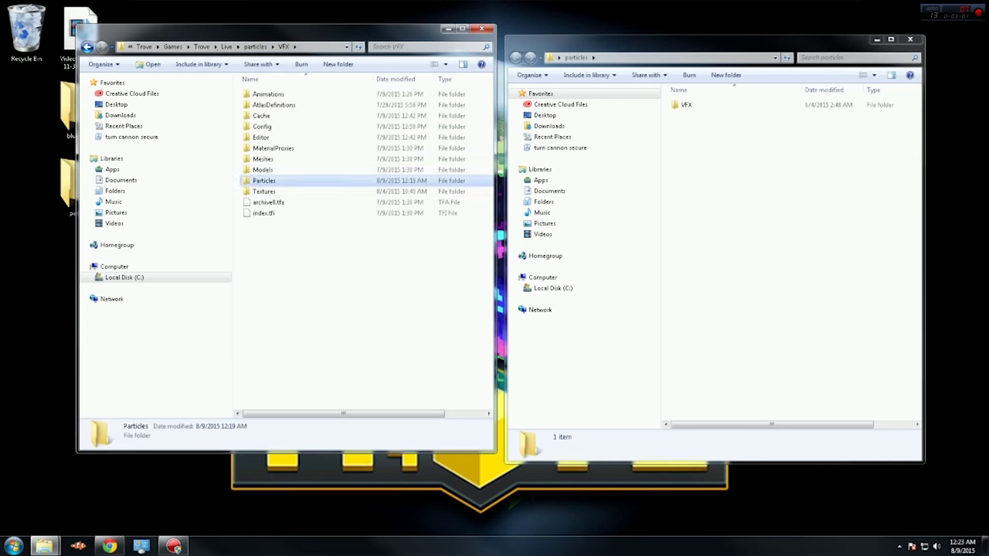
Create a new folder named override inside the game's VFX Particles folder
{"action": "right_click", "coordinate": [296, 270]}
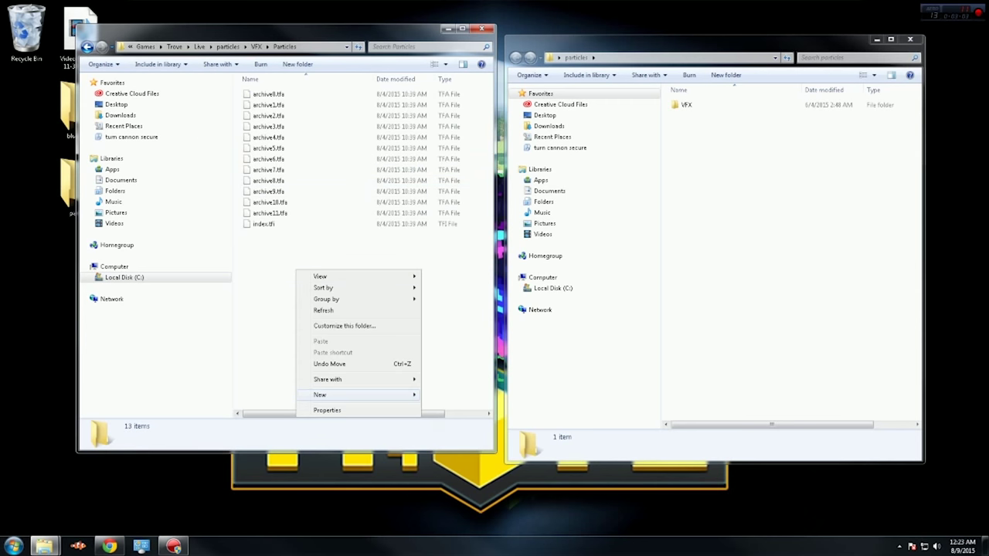
{"action": "mouse_move", "coordinate": [356, 395]}
{"action": "left_click", "coordinate": [445, 395]}
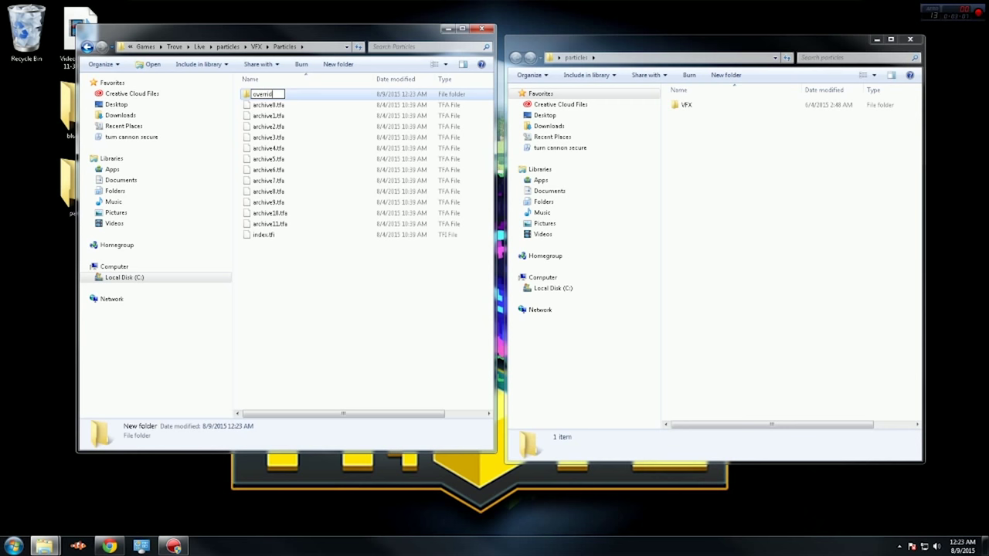
{"action": "key", "text": "Return"}
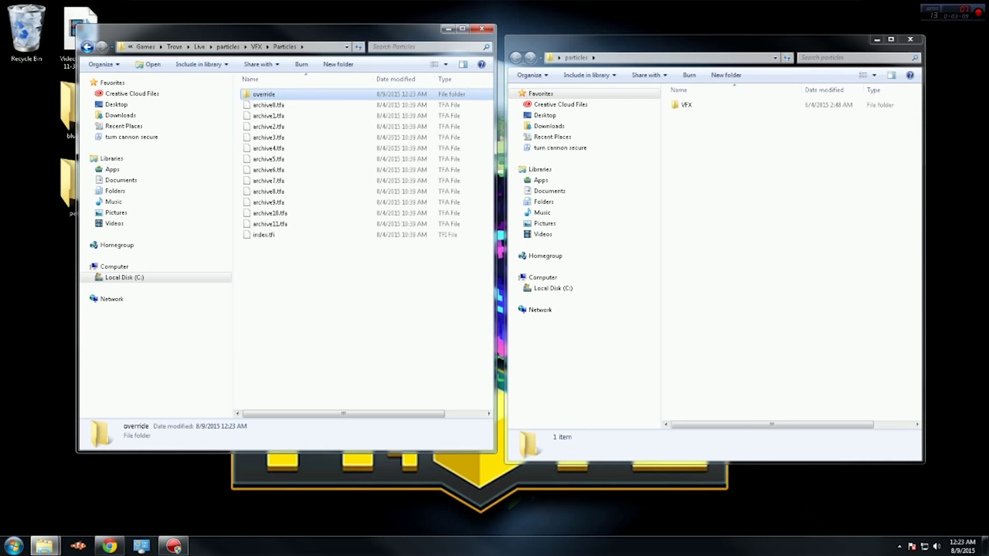
Open the Particles folder within the extracted VFX folder and move all its files into the game's new override folder
{"action": "double_click", "coordinate": [686, 105]}
{"action": "double_click", "coordinate": [686, 104]}
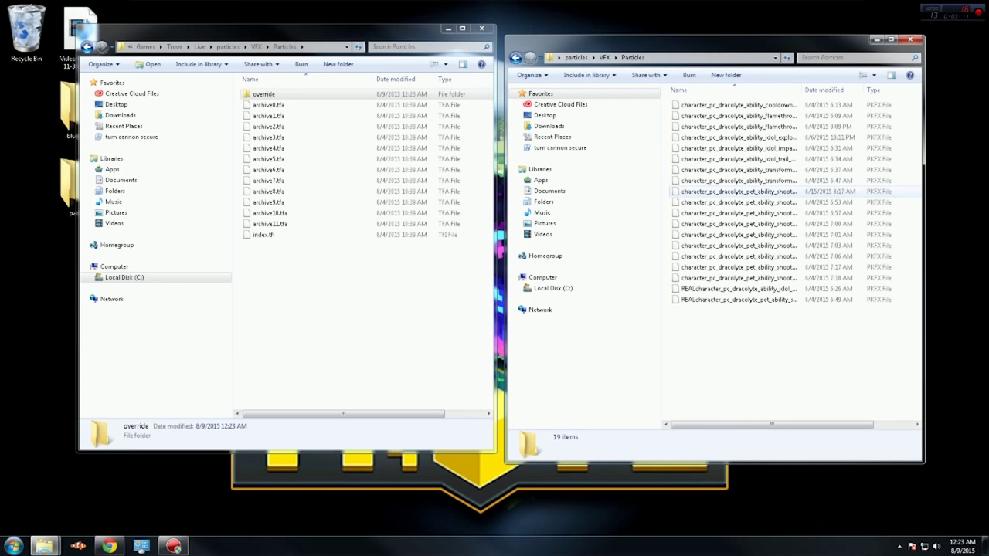
{"action": "left_click_drag", "start_coordinate": [745, 326], "coordinate": [340, 94]}
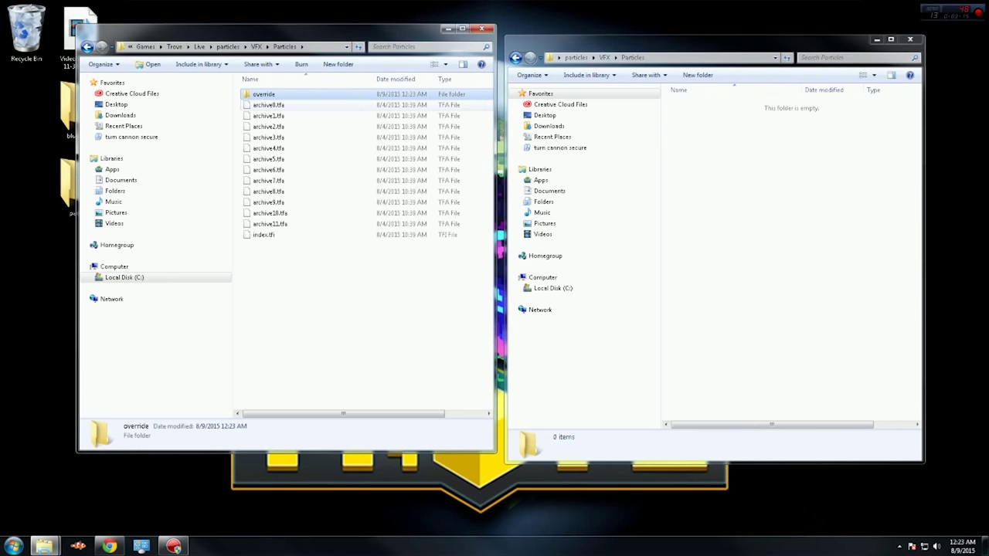
Open the override folder in the game's VFX Particles folder and check the moved particle files
{"action": "double_click", "coordinate": [340, 94]}
{"action": "left_click_drag", "start_coordinate": [325, 343], "coordinate": [292, 94]}
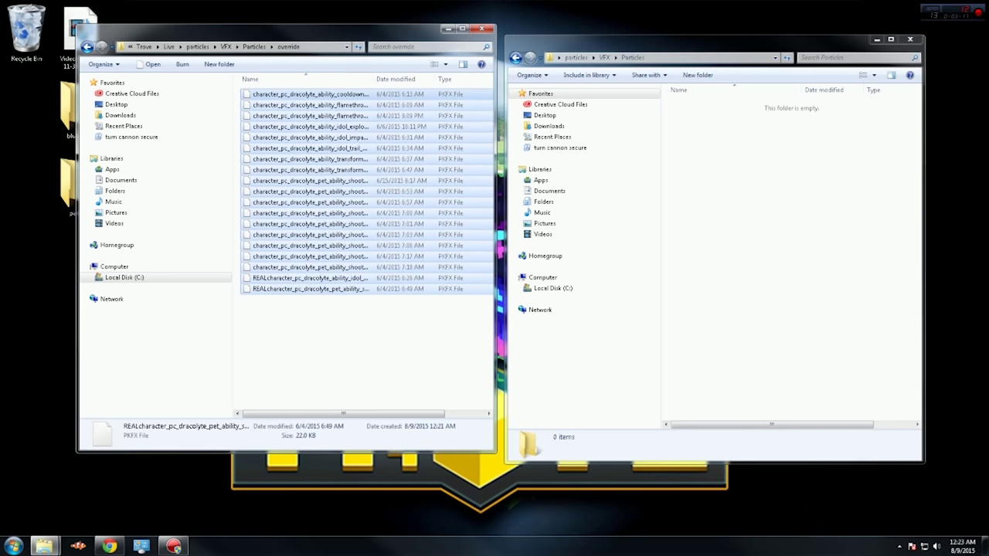
{"action": "left_click", "coordinate": [324, 332]}
Close both folder windows and launch Trove
{"action": "left_click", "coordinate": [482, 29]}
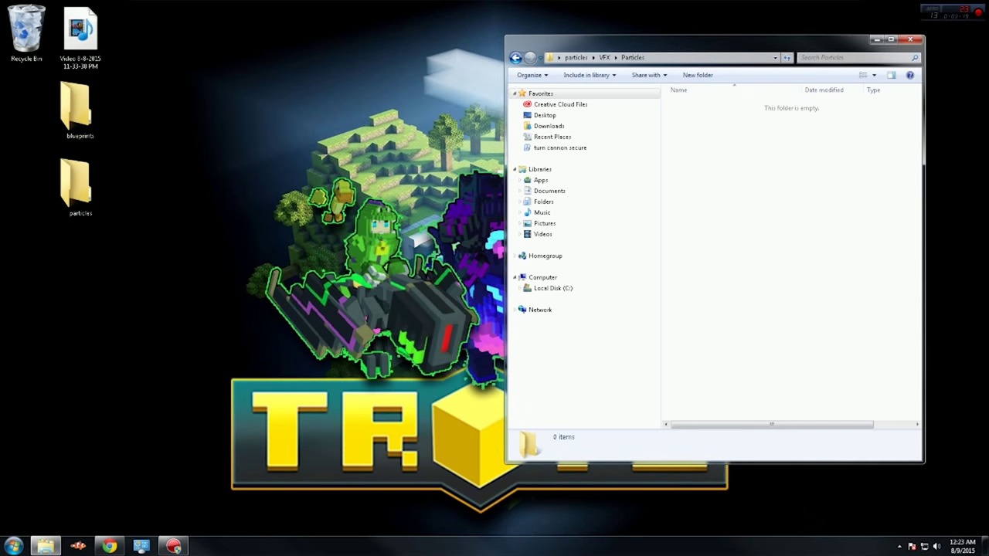
{"action": "key", "text": "alt+F4"}
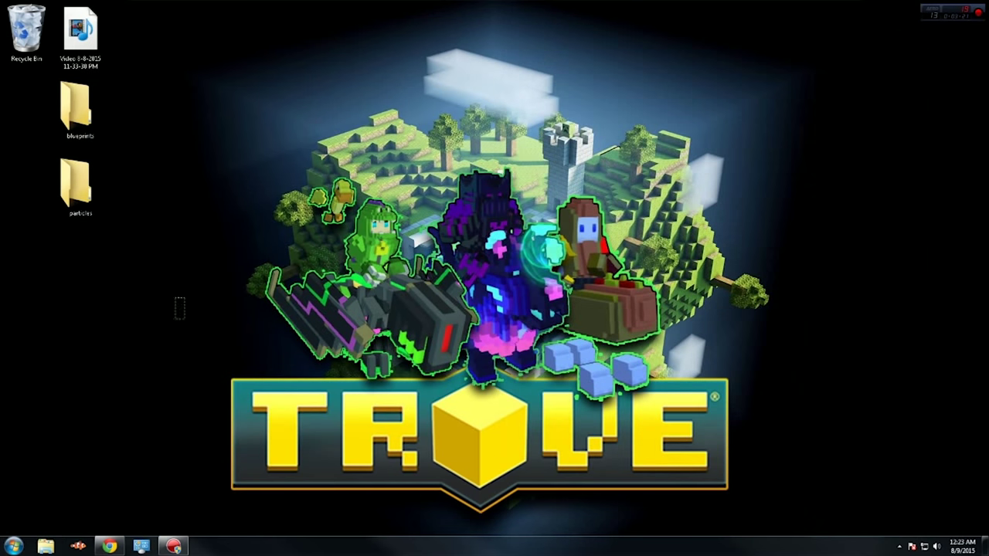
{"action": "left_click", "coordinate": [14, 546]}
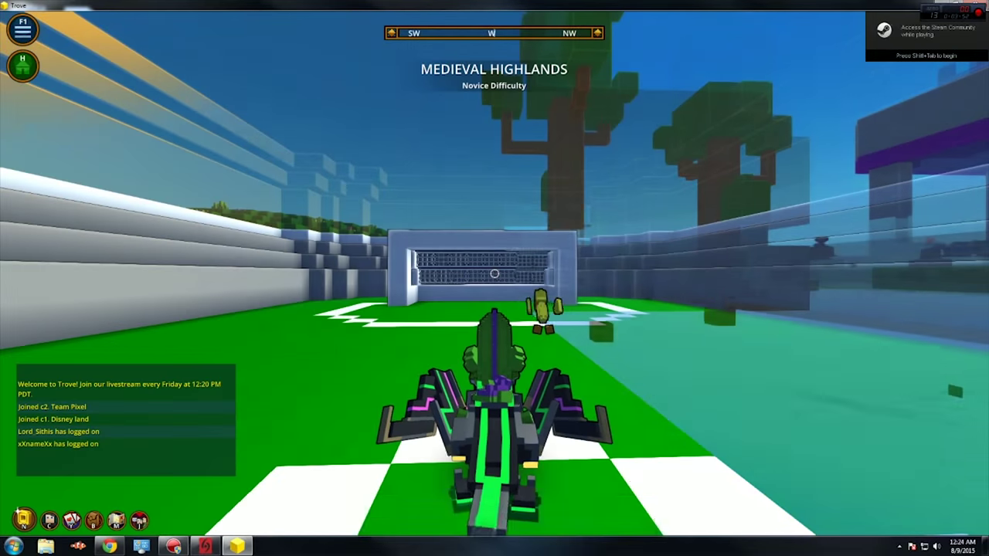
Examine the Dragon Kigurumi costume on the character from the front and back on the football field
{"action": "key", "text": "Escape"}
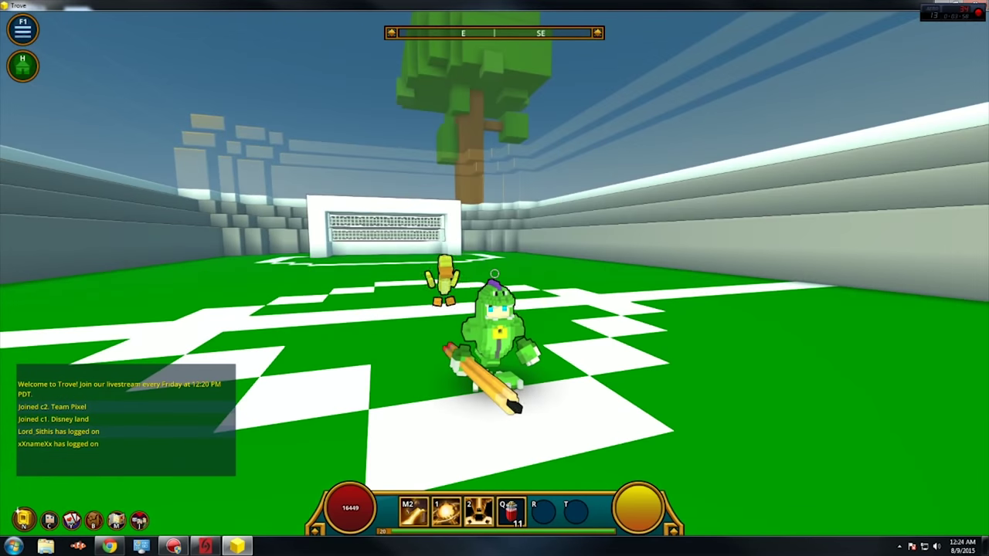
{"action": "key", "text": "c"}
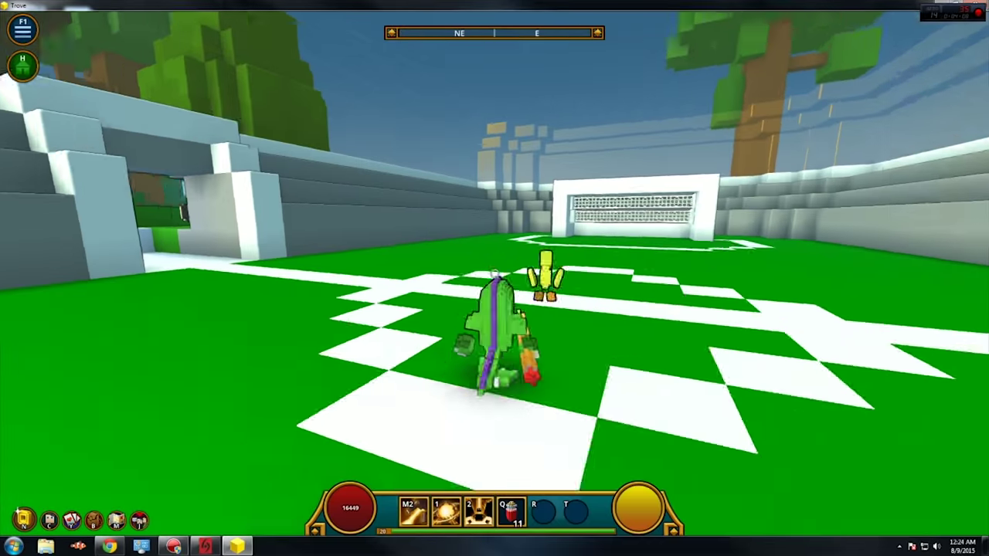
{"action": "key", "text": "w"}
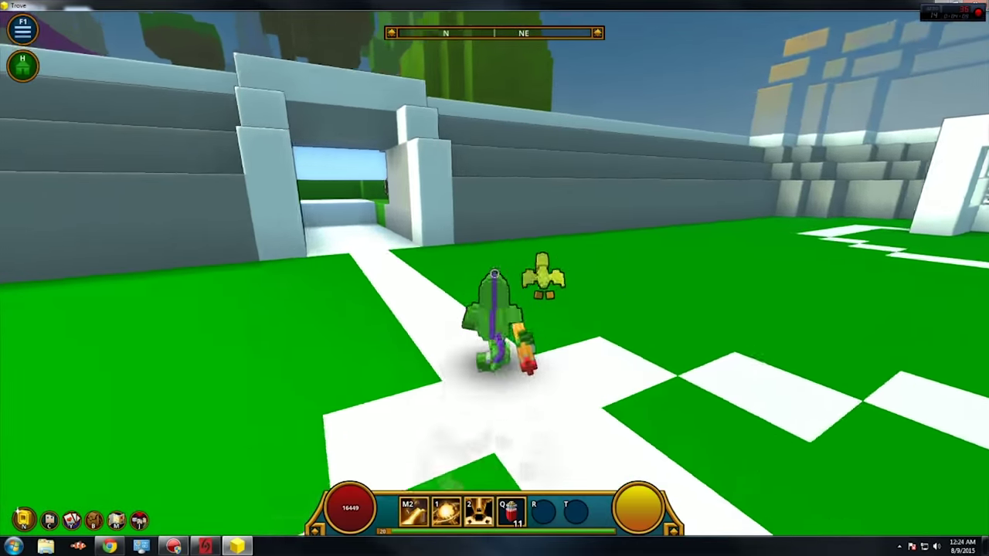
Summon the dragon mount and ride out of the football field and around the pavilion to view the costume in play
{"action": "key", "text": "z"}
{"action": "key", "text": "s"}
{"action": "key", "text": "w"}
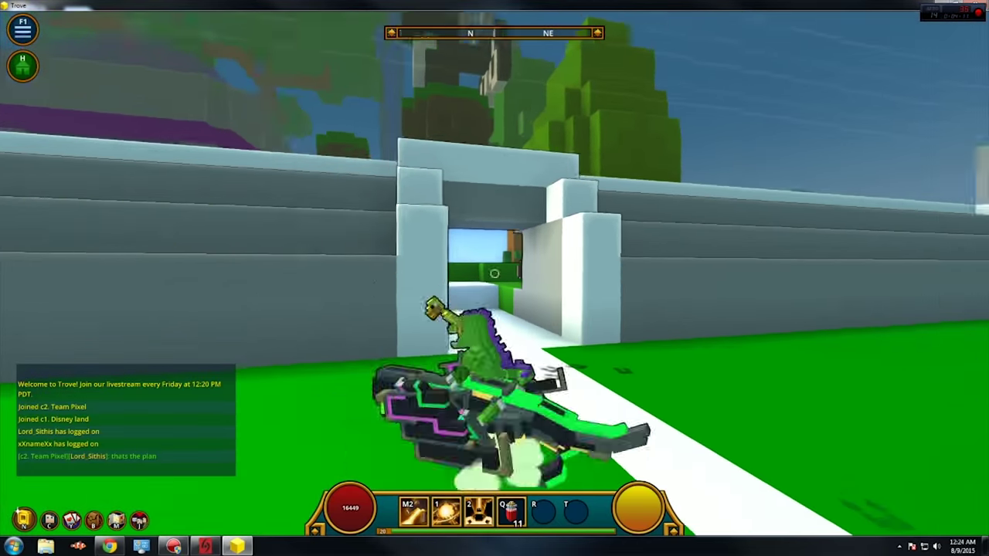
{"action": "key", "text": "w"}
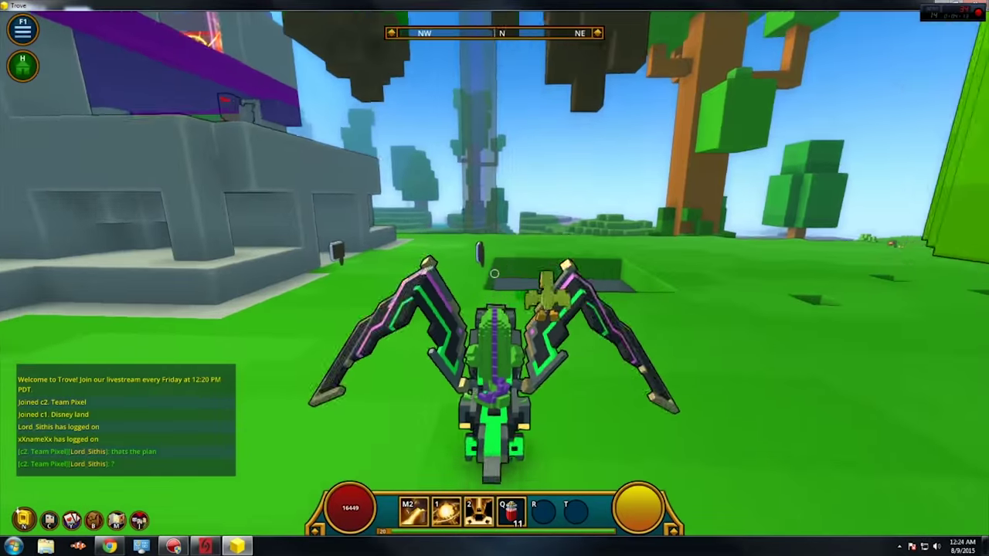
{"action": "key", "text": "w"}
{"action": "key", "text": "space"}
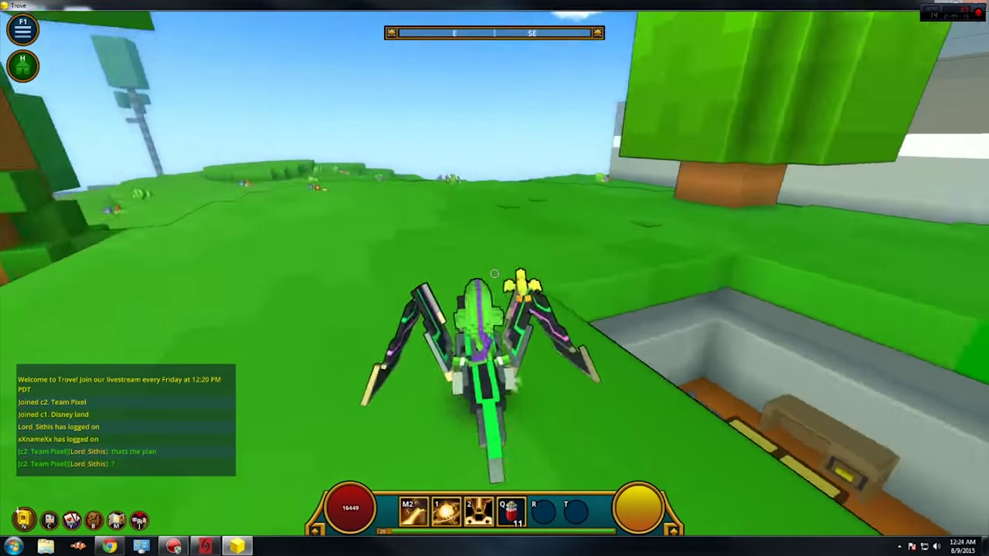
{"action": "key", "text": "w"}
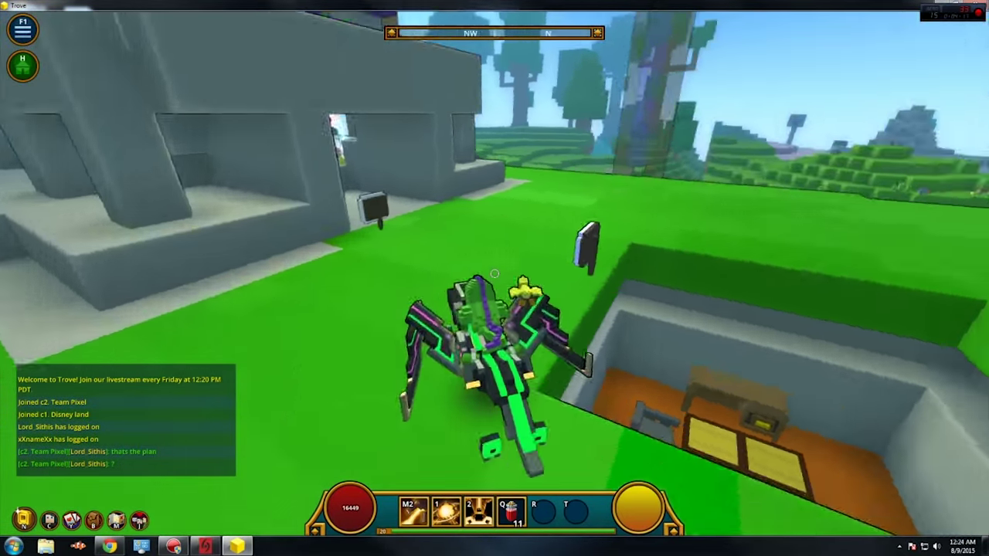
{"action": "key", "text": "w"}
{"action": "key", "text": "space"}
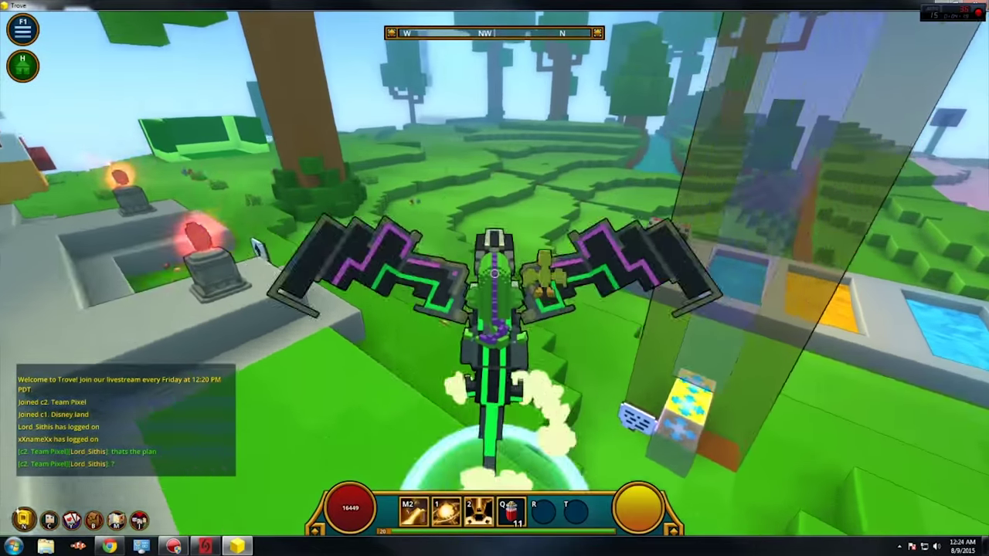
{"action": "key", "text": "w"}
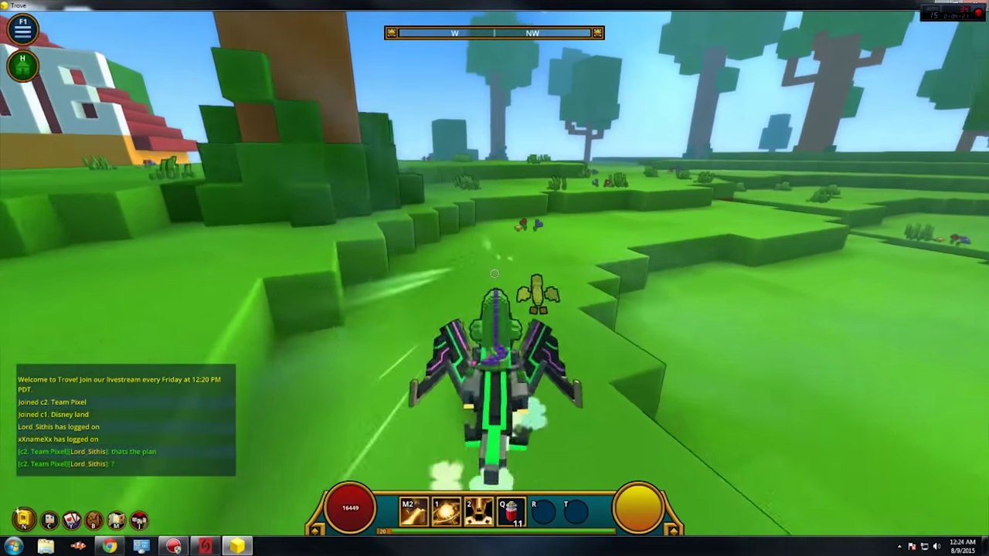
{"action": "key", "text": "w"}
{"action": "key", "text": "space"}
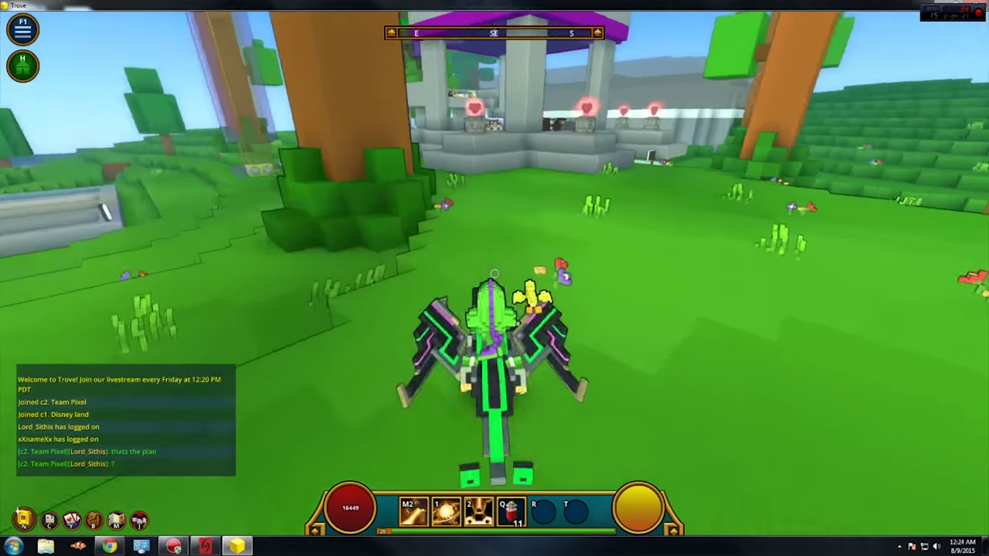
{"action": "key", "text": "w"}
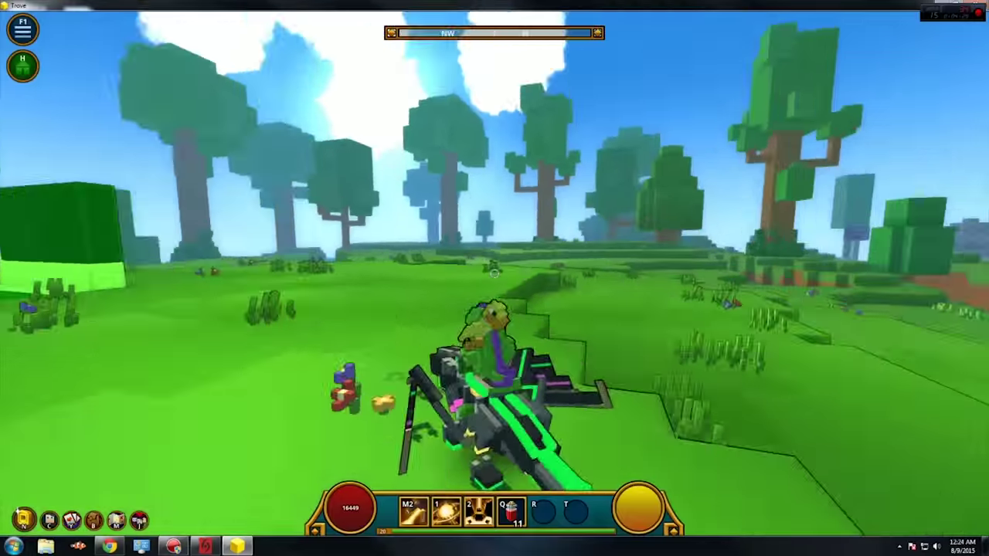
{"action": "key", "text": "d"}
{"action": "key", "text": "w"}
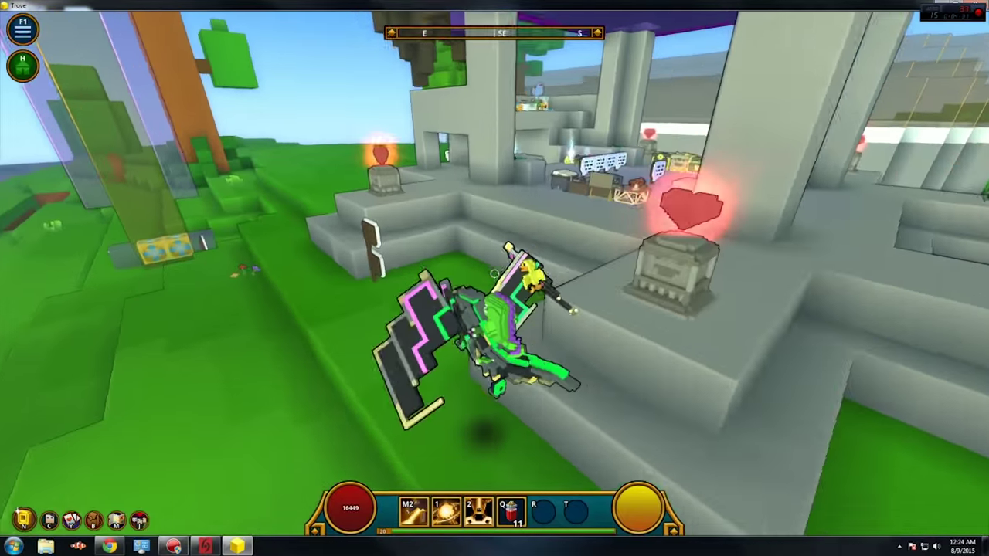
{"action": "key", "text": "w"}
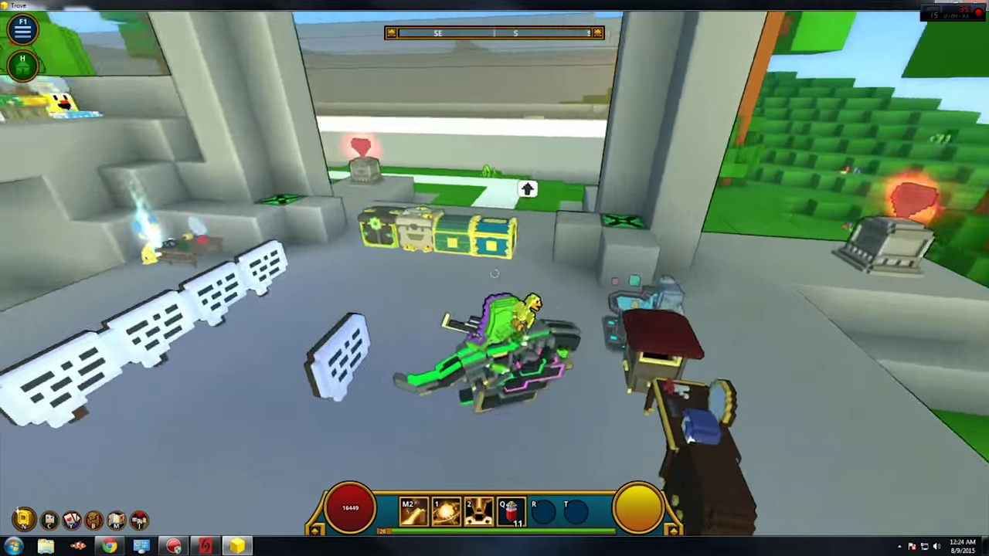
{"action": "key", "text": "w"}
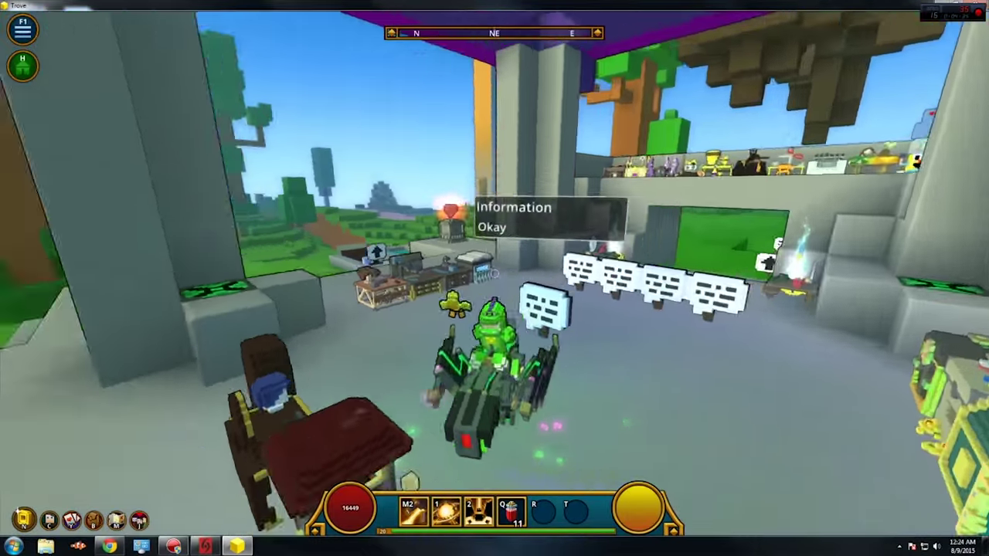
Ride the dragon mount out of the pavilion and across the grass, then dismount near the stone-edged plot
{"action": "key", "text": "space"}
{"action": "key", "text": "w"}
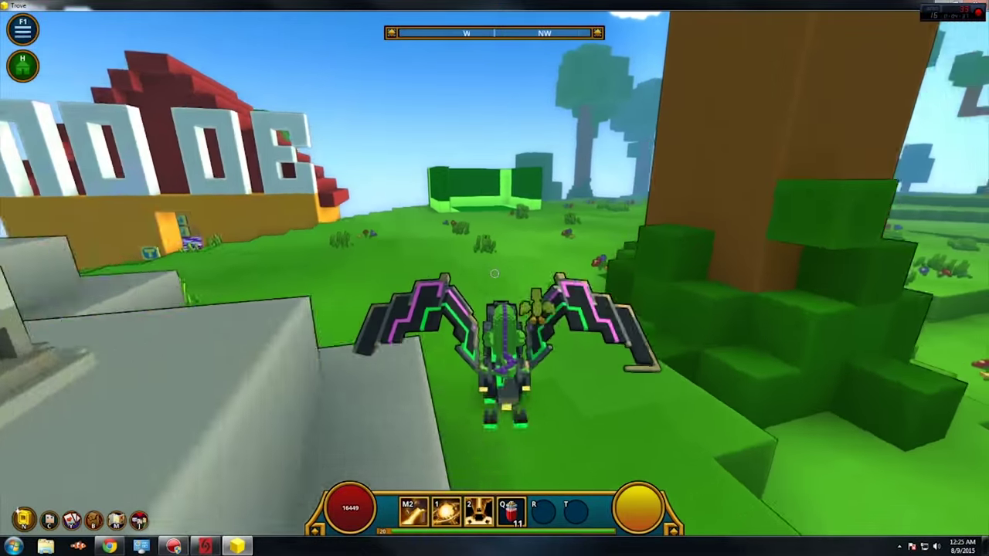
{"action": "key", "text": "w"}
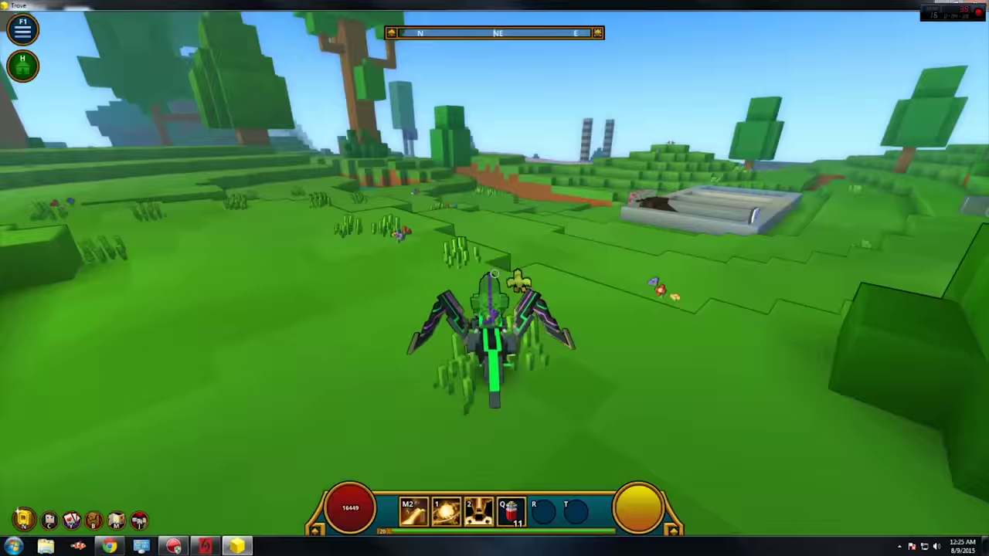
{"action": "key", "text": "s"}
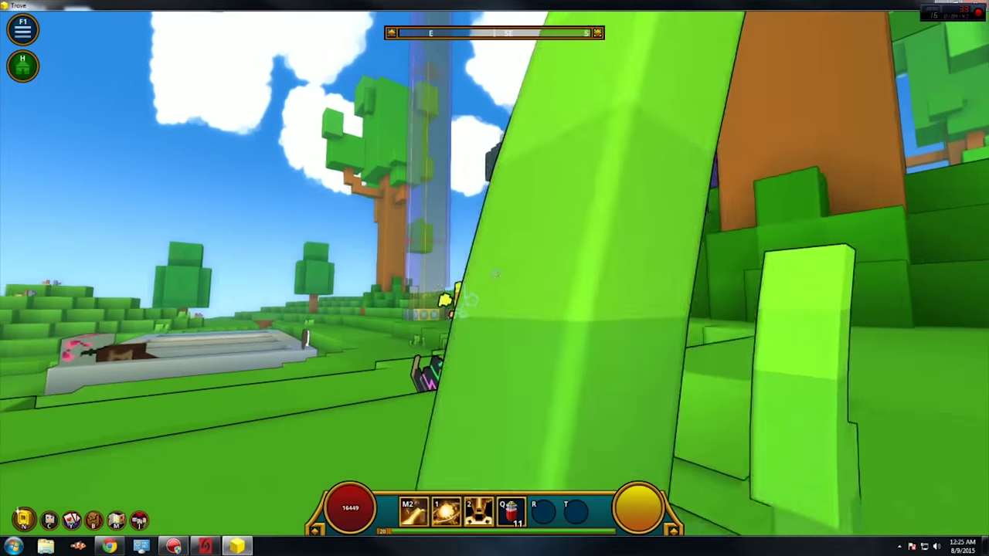
{"action": "key", "text": "w"}
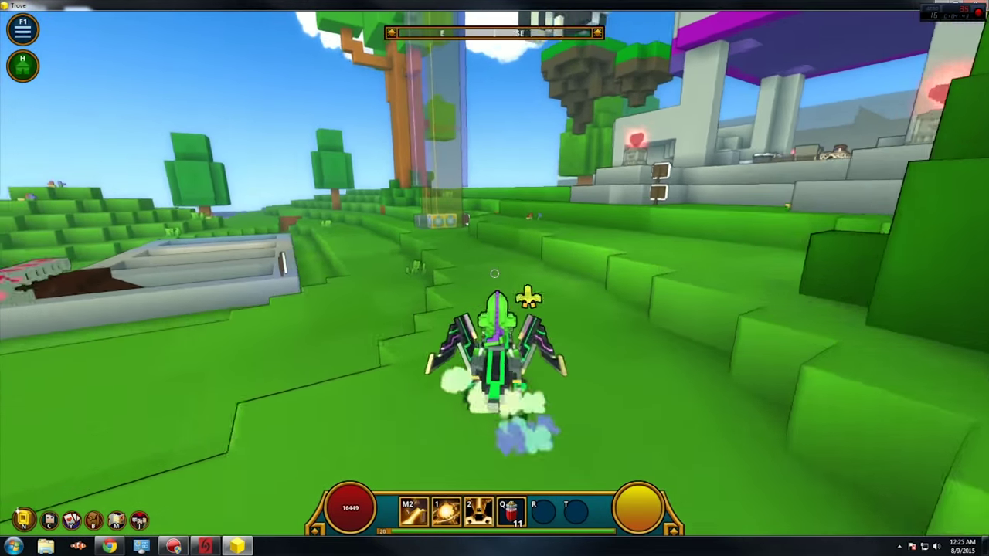
{"action": "key", "text": "z"}
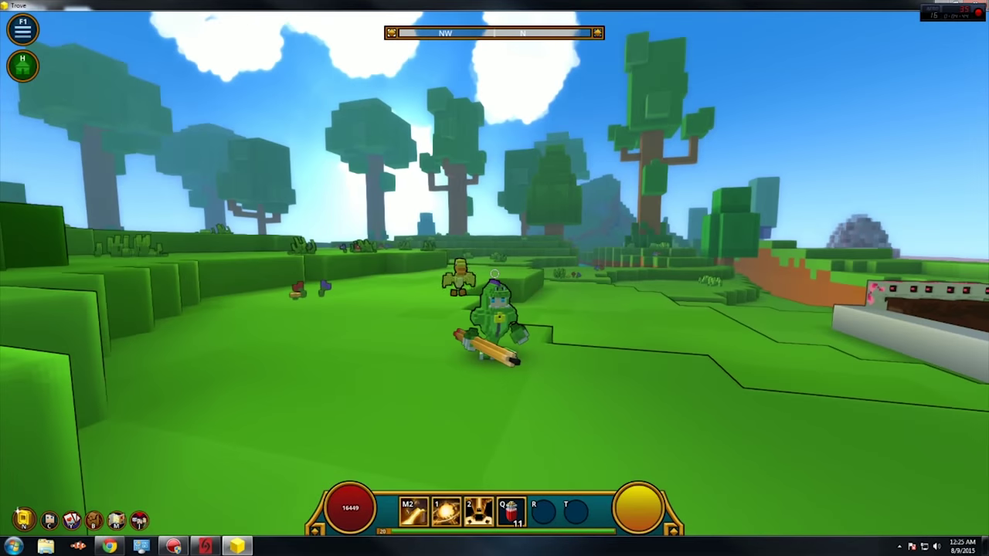
Remove the Deleterious Doodler staff style from the weapon slot on the character sheet and return to the game
{"action": "key", "text": "c"}
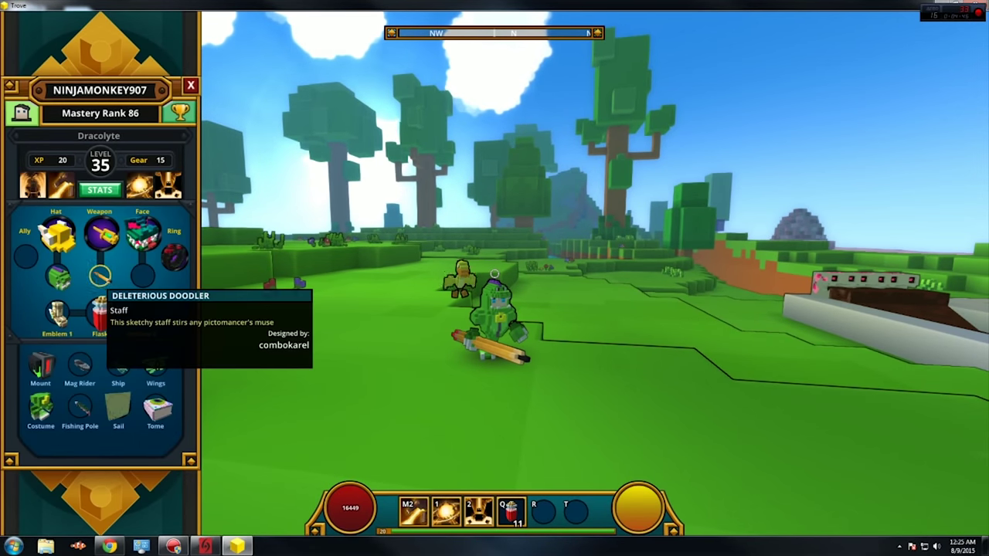
{"action": "left_click", "coordinate": [99, 276]}
{"action": "key", "text": "Escape"}
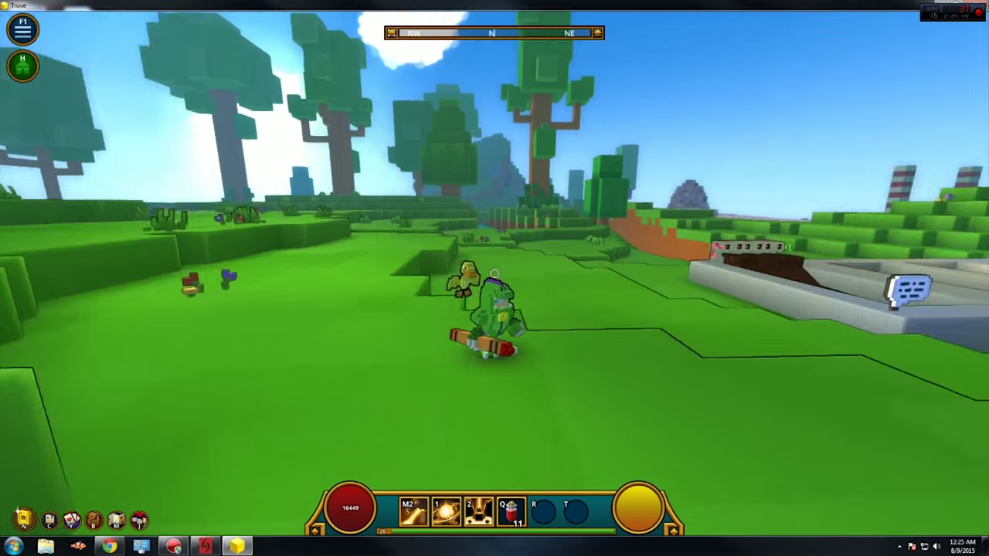
Run the character around the grass on foot and examine the Dragon Kigurumi costume from the back, side and front
{"action": "key", "text": "w"}
{"action": "key", "text": "a"}
{"action": "key", "text": "w"}
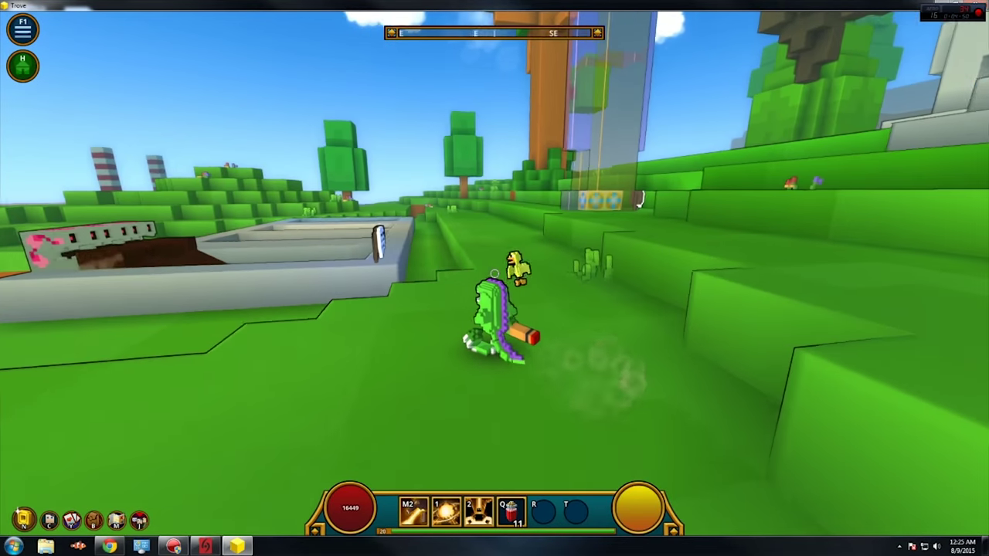
{"action": "key", "text": "w"}
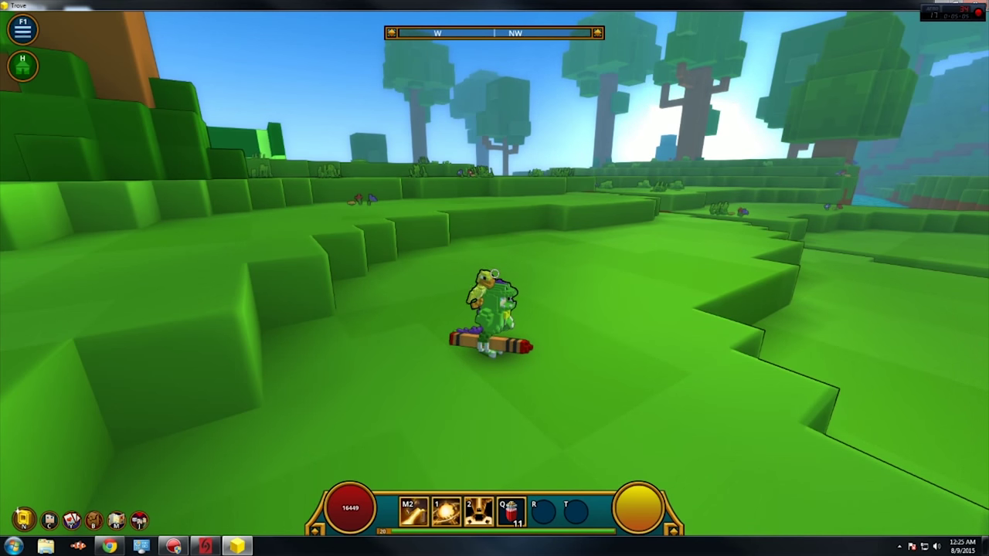
{"action": "key", "text": "r"}
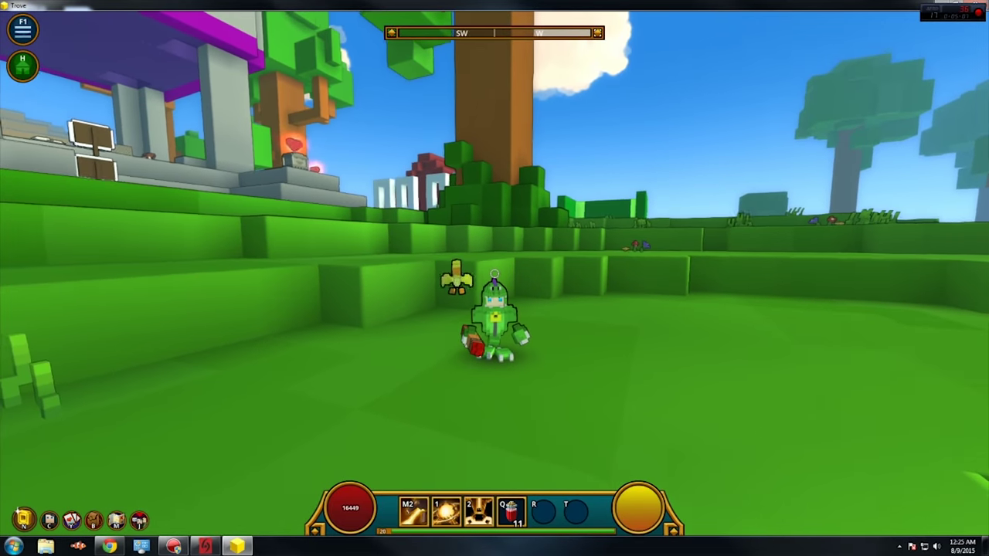